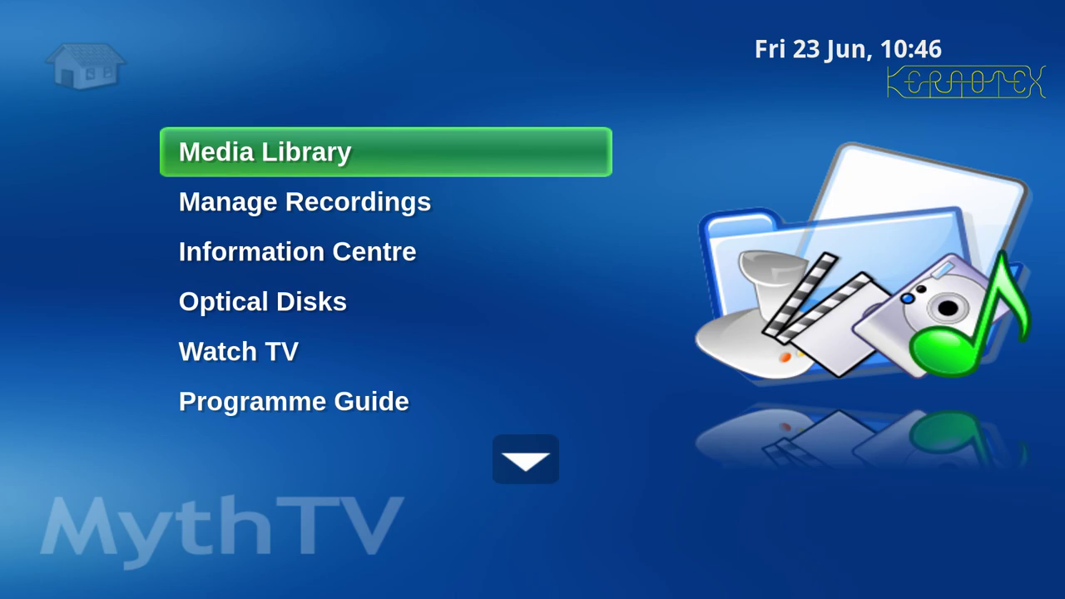
Move through the MythTV main menu to the Media Library entry
key(Down)
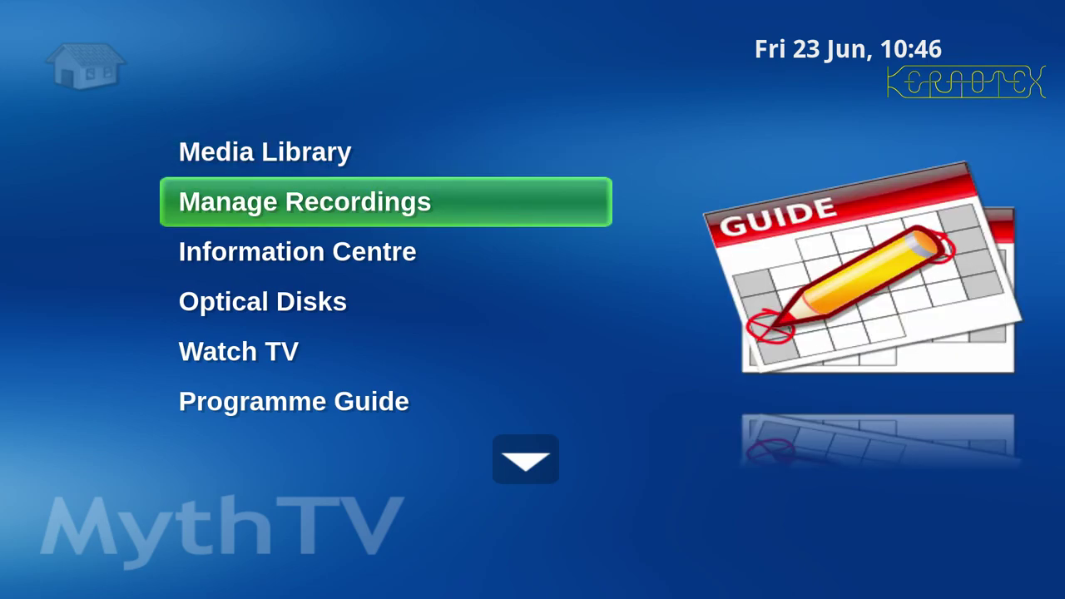
key(Up)
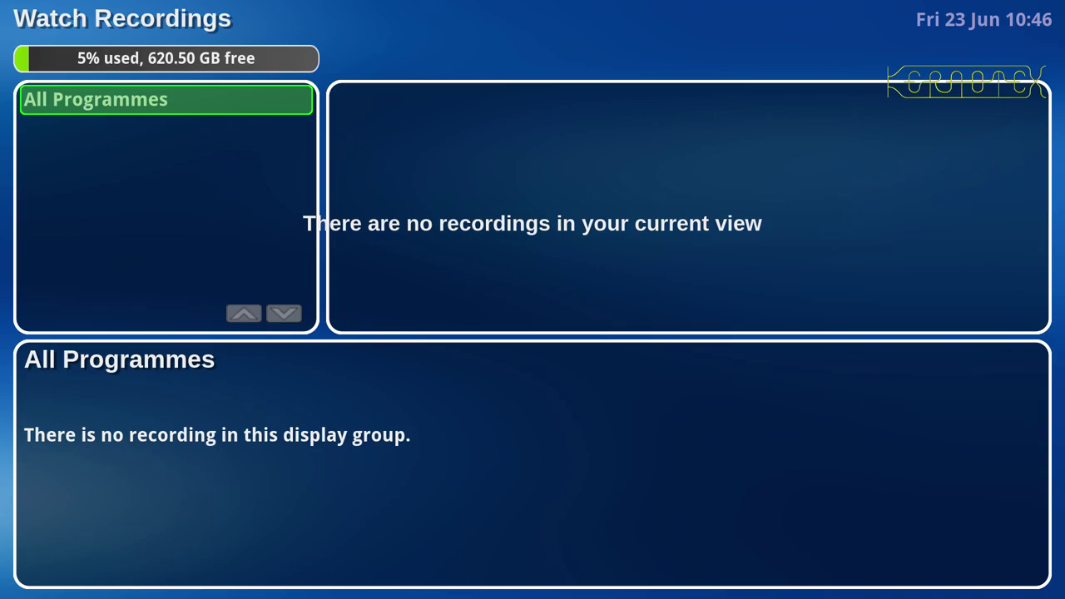
Start live TV and scroll the programme guide up toward the ITV2+1 listings
key(Escape)
key(Escape)
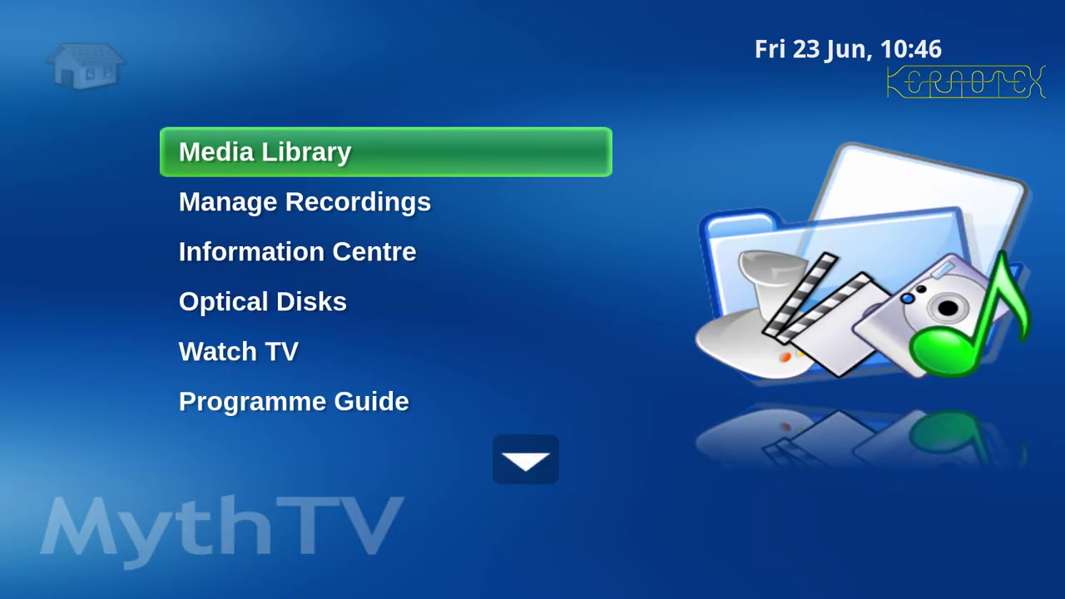
key(Down)
key(Down)
key(Down)
key(Down)
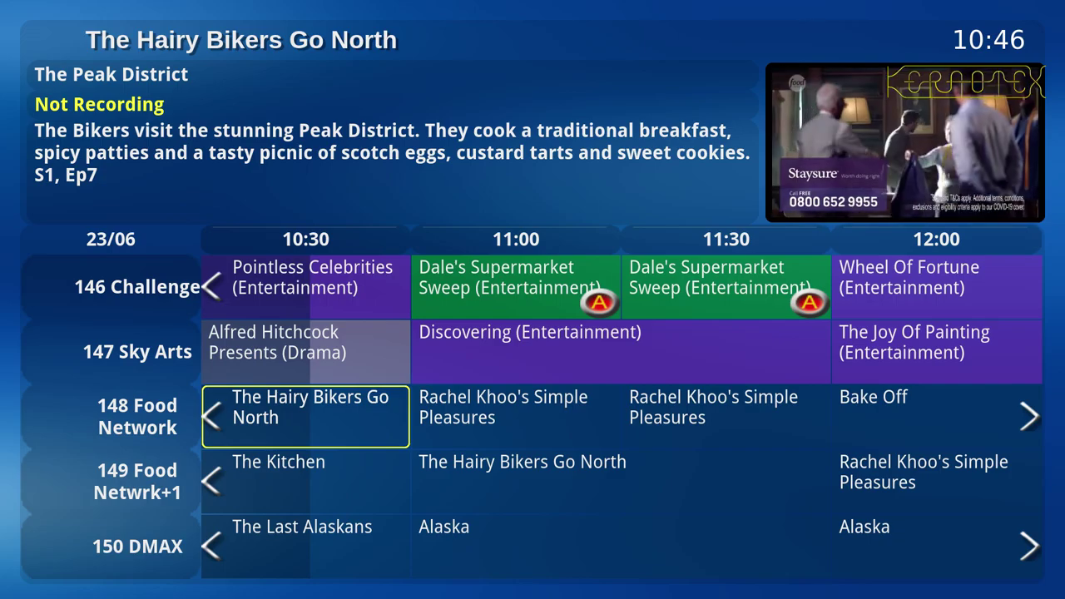
key(Up)
key(Up)
key(Up)
key(Up)
key(Up)
key(Up)
key(Up)
key(Up)
key(Up)
key(Up)
key(Up)
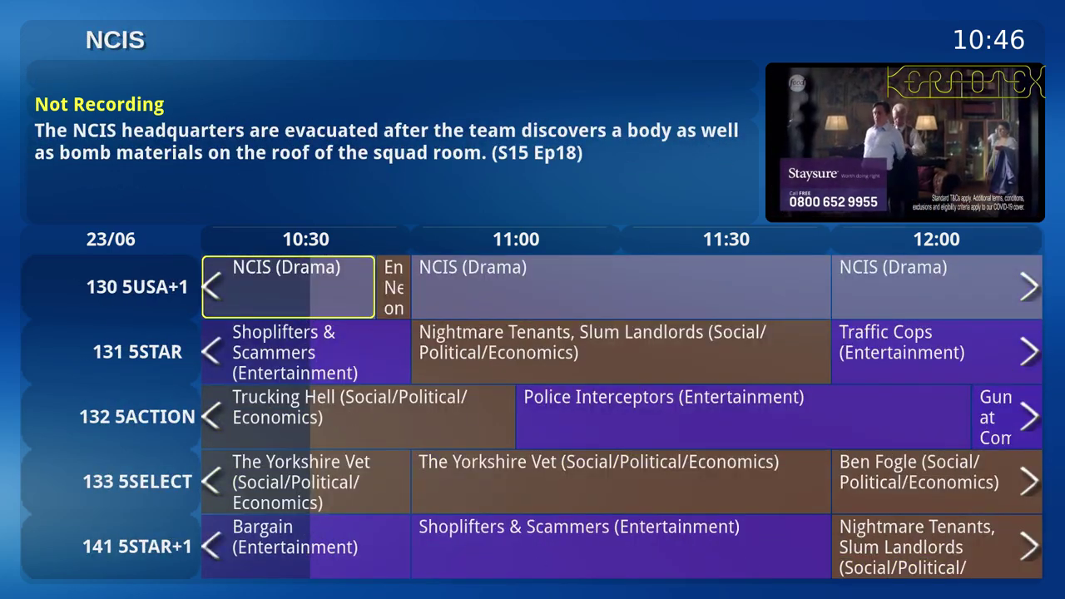
key(Up)
key(Up)
key(Up)
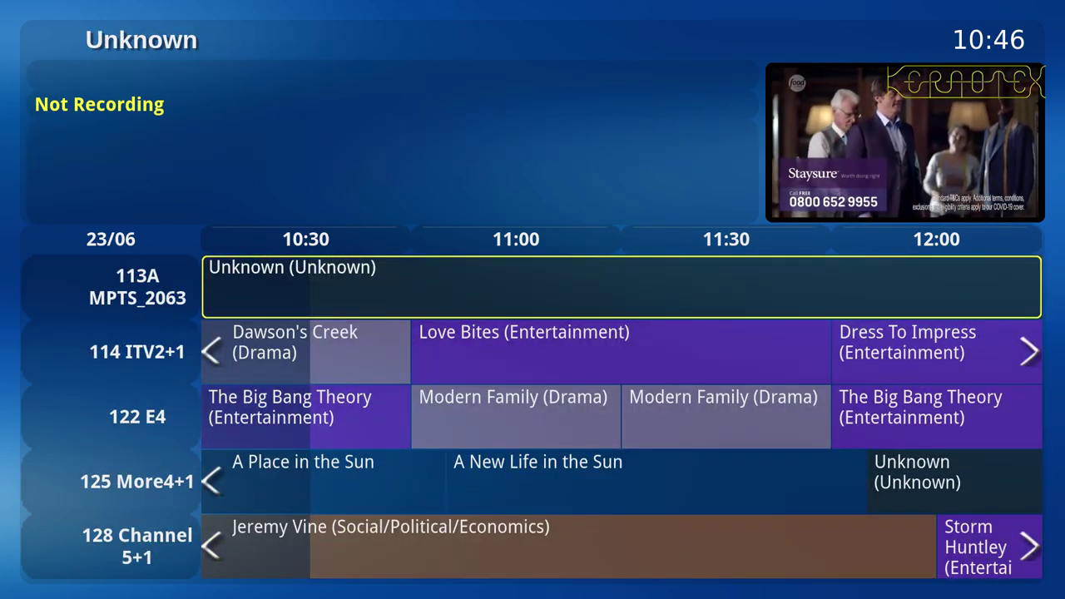
key(Up)
key(Up)
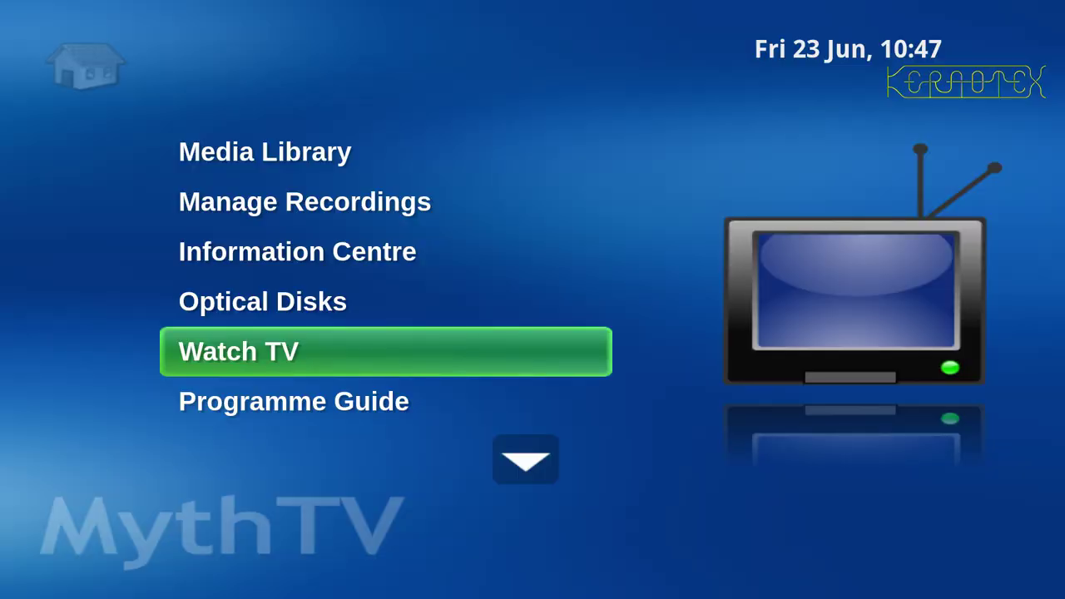
key(Escape)
Stop the in-progress Love Bites recording from Upcoming Recordings, then reopen the Media Library
key(Return)
key(Up)
key(Up)
key(Up)
key(Up)
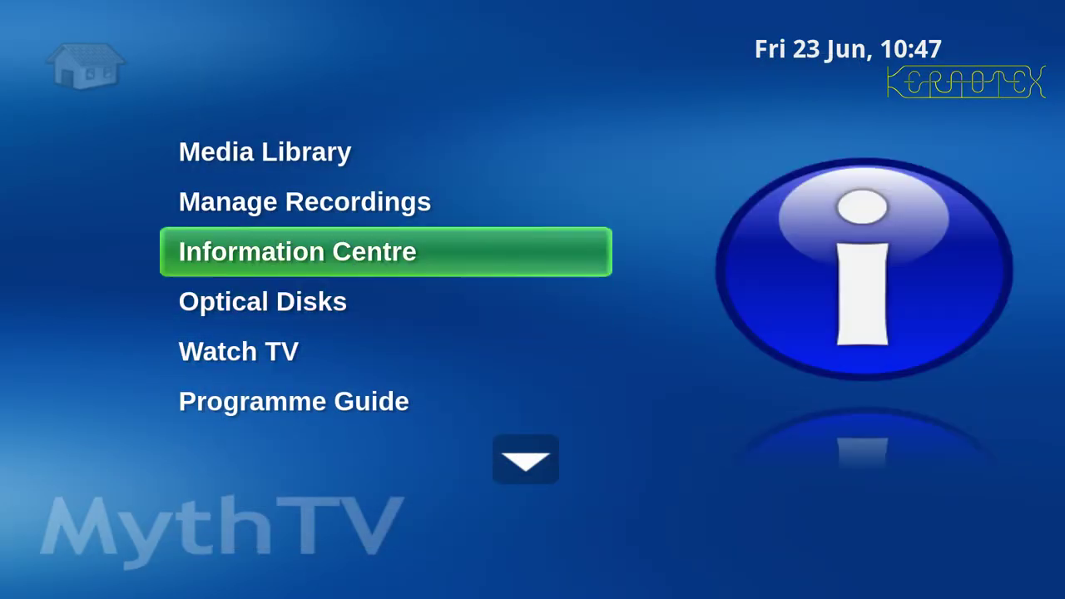
key(Return)
key(Return)
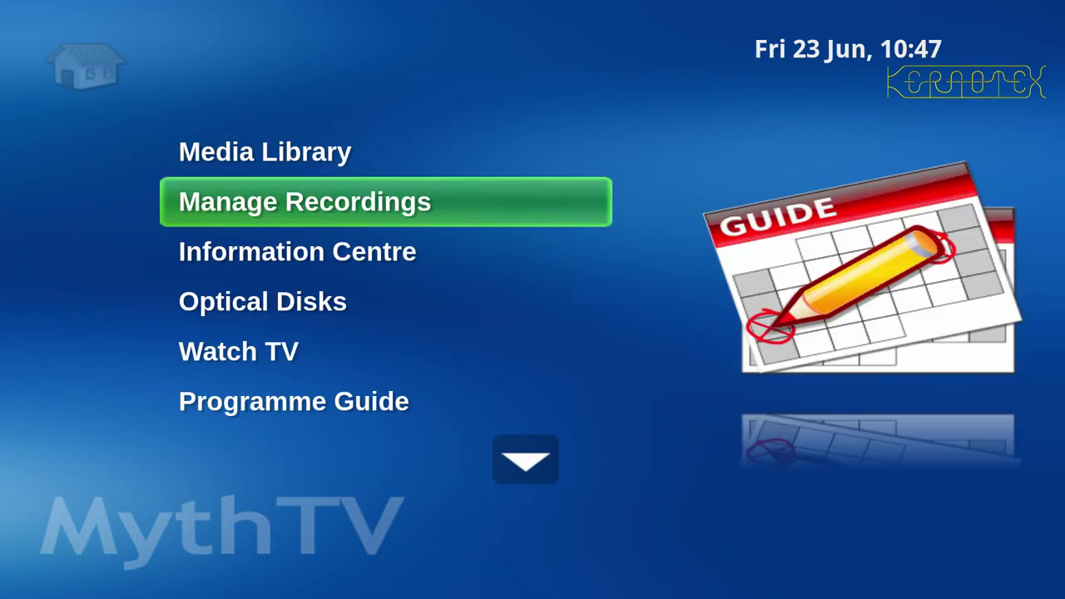
key(Return)
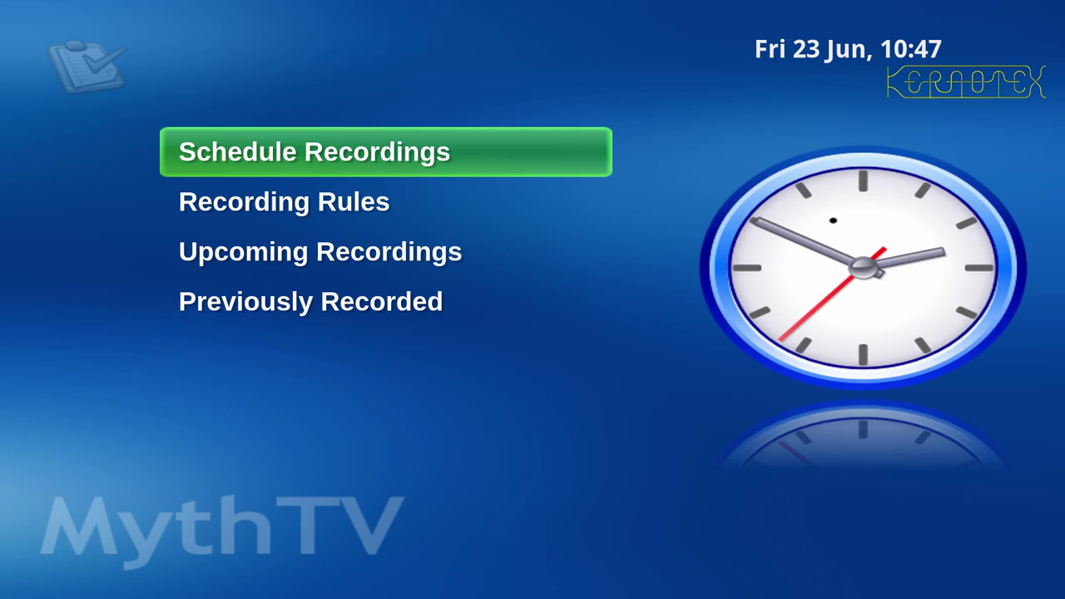
key(Down)
key(Down)
key(Return)
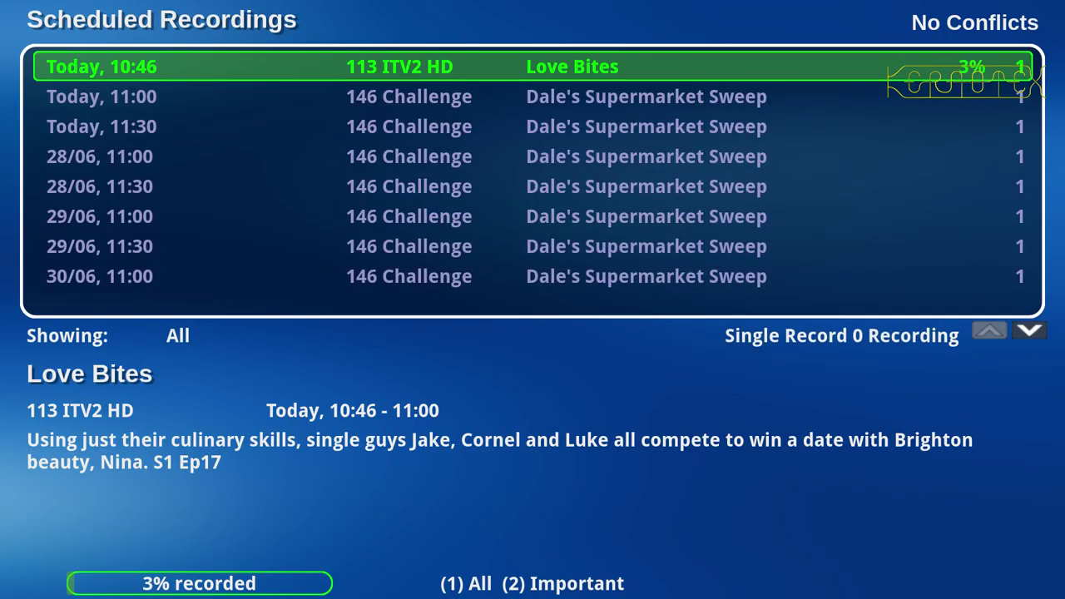
key(Return)
key(Return)
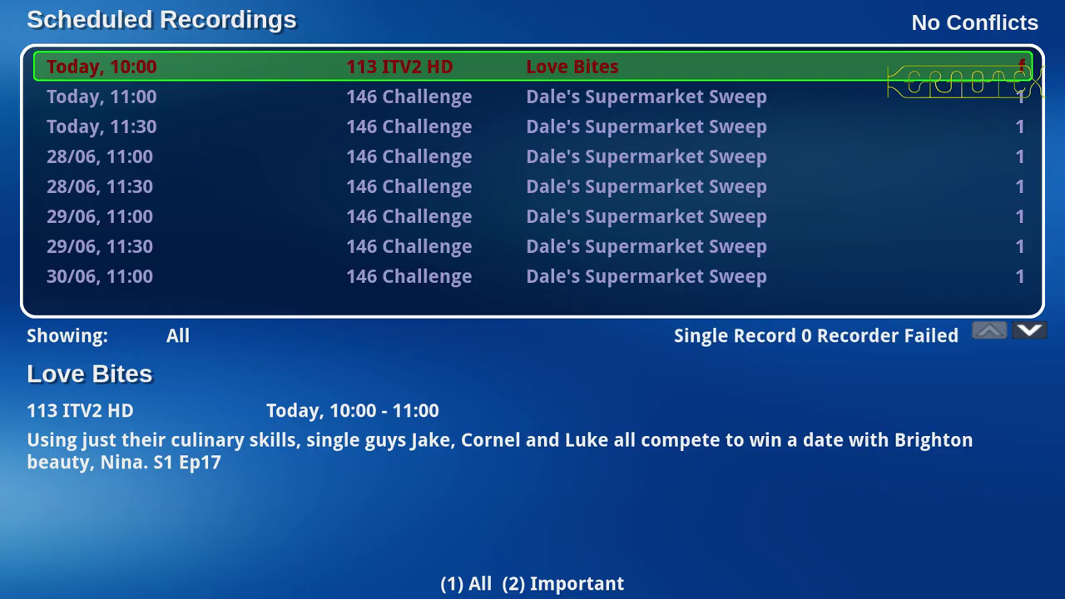
key(Escape)
key(Escape)
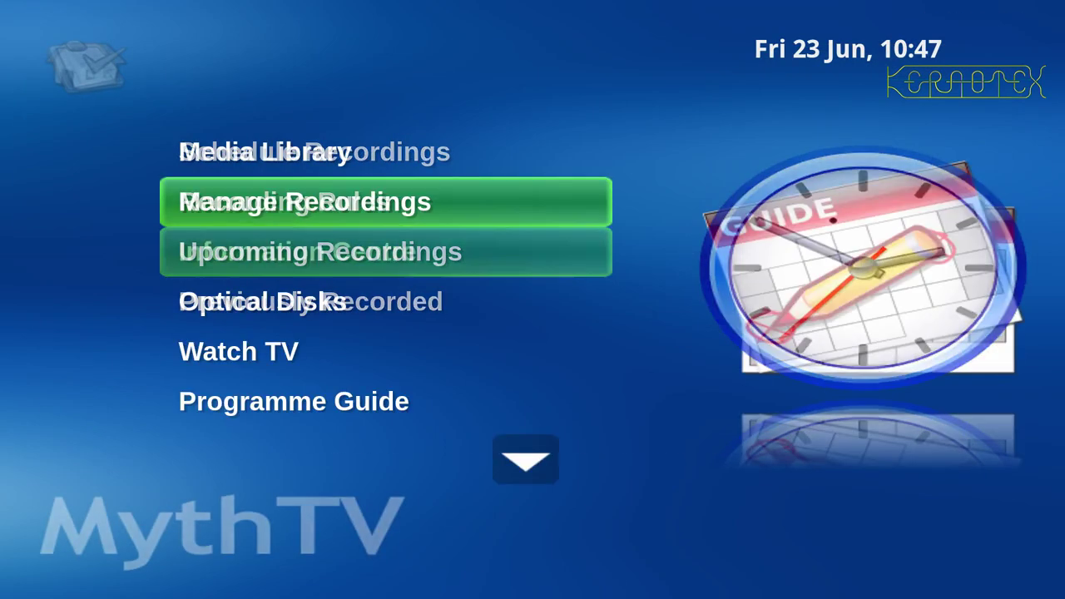
key(Up)
key(Return)
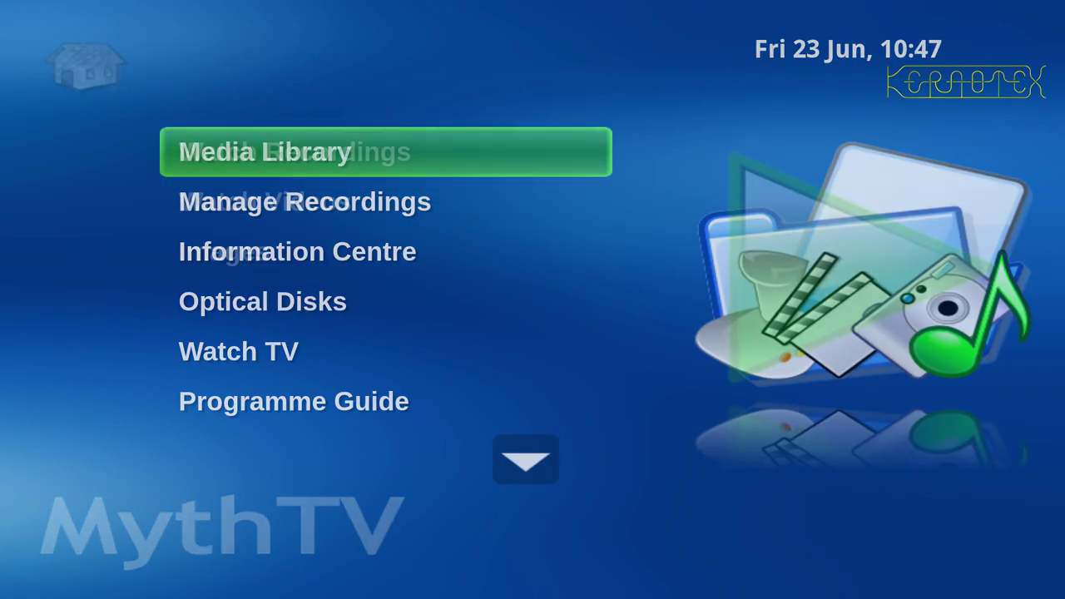
Open the Watch Recordings list of finished recordings
key(Return)
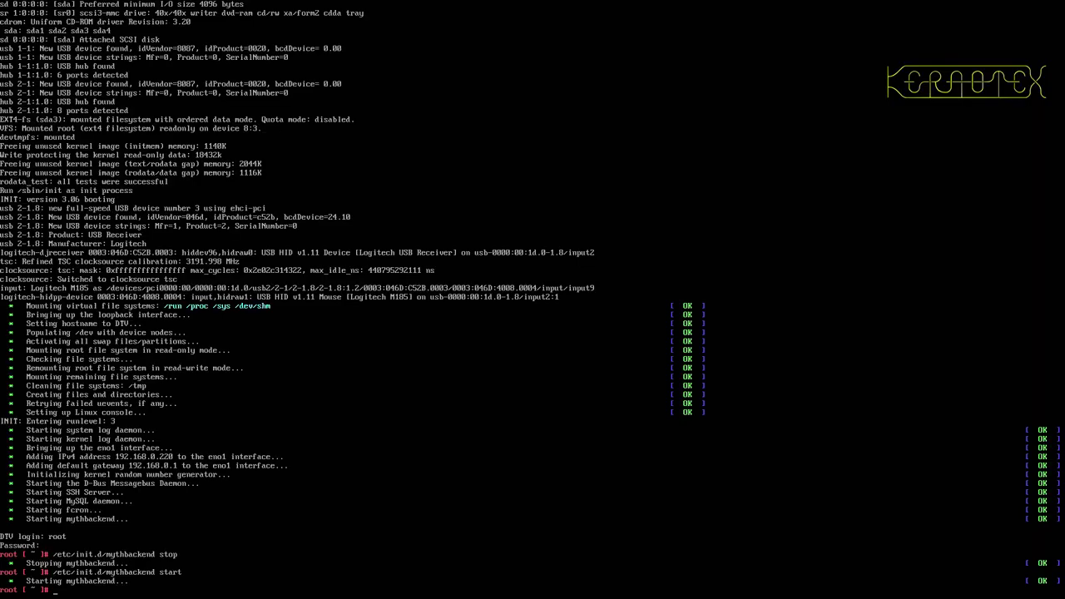
List /var/mythtv/recordings with ls -l and print the current date
text(ls -l /var/mythtv/re)
key(Tab)
key(Return)
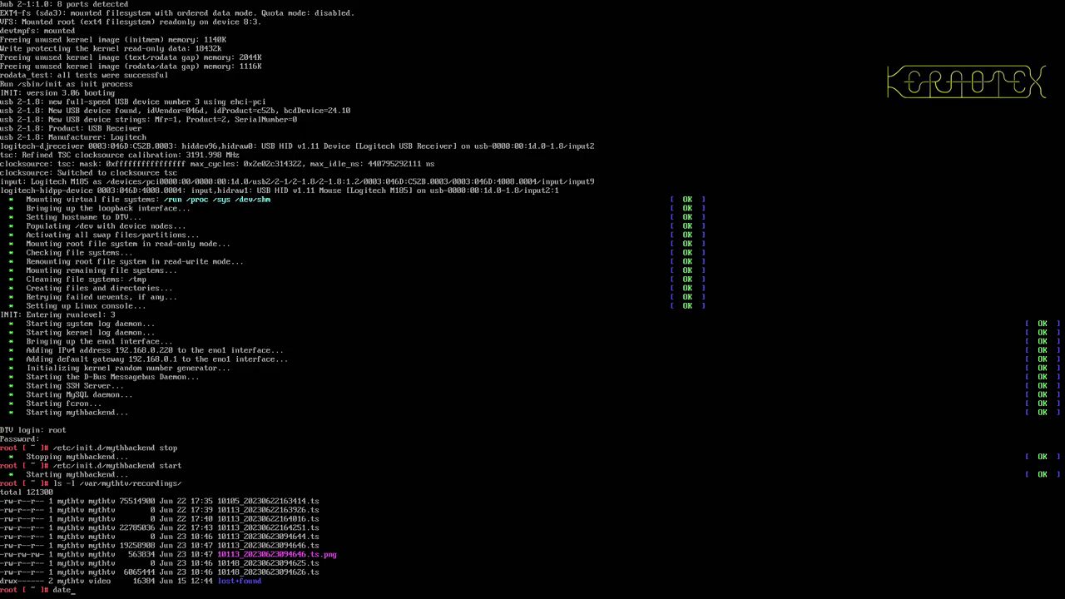
text(date)
key(Return)
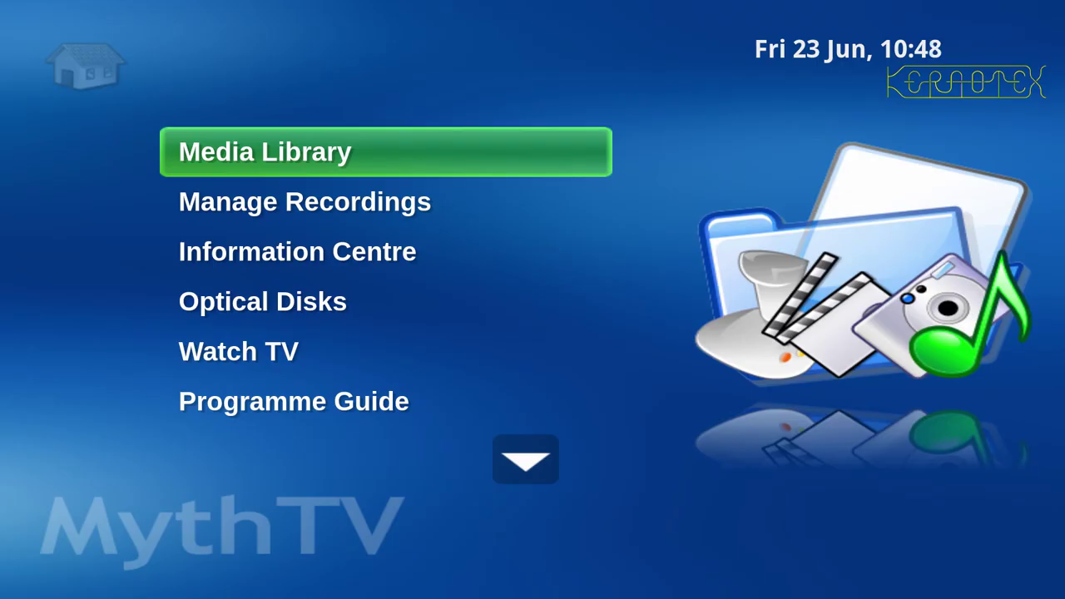
Set the MythArchive Temp Directory to /home/mythtv using the folder browser
key(Up)
key(Return)
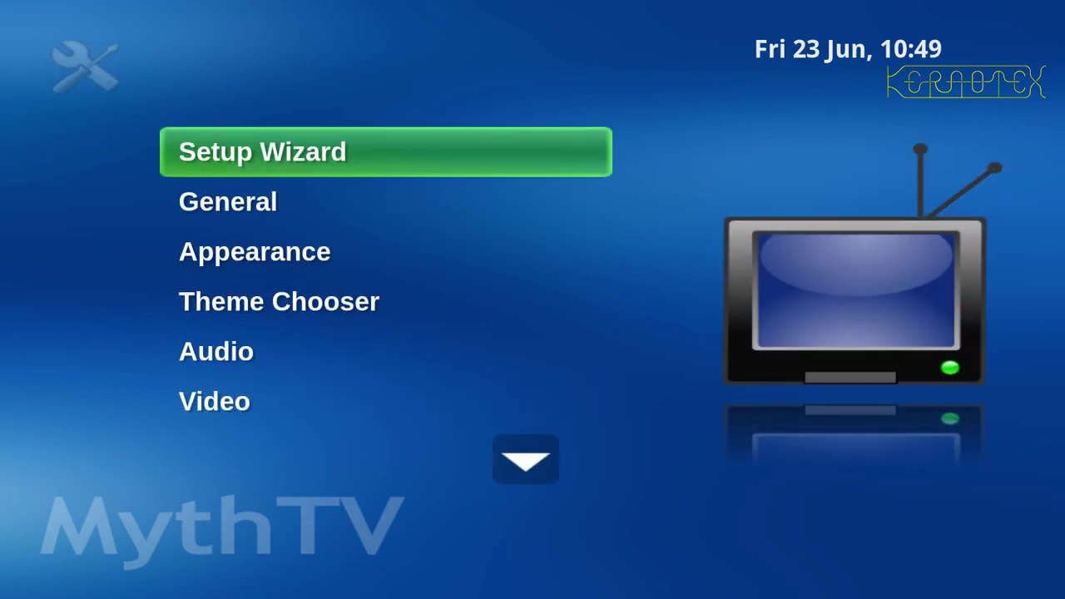
key(Down)
key(Down)
key(Down)
key(Down)
key(Down)
key(Down)
key(Down)
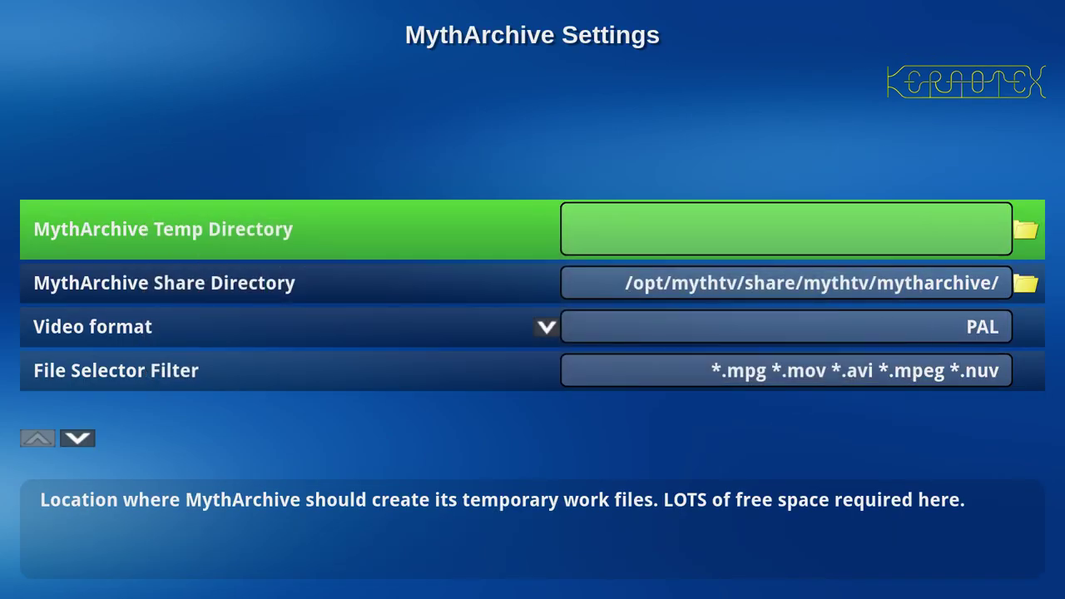
key(Return)
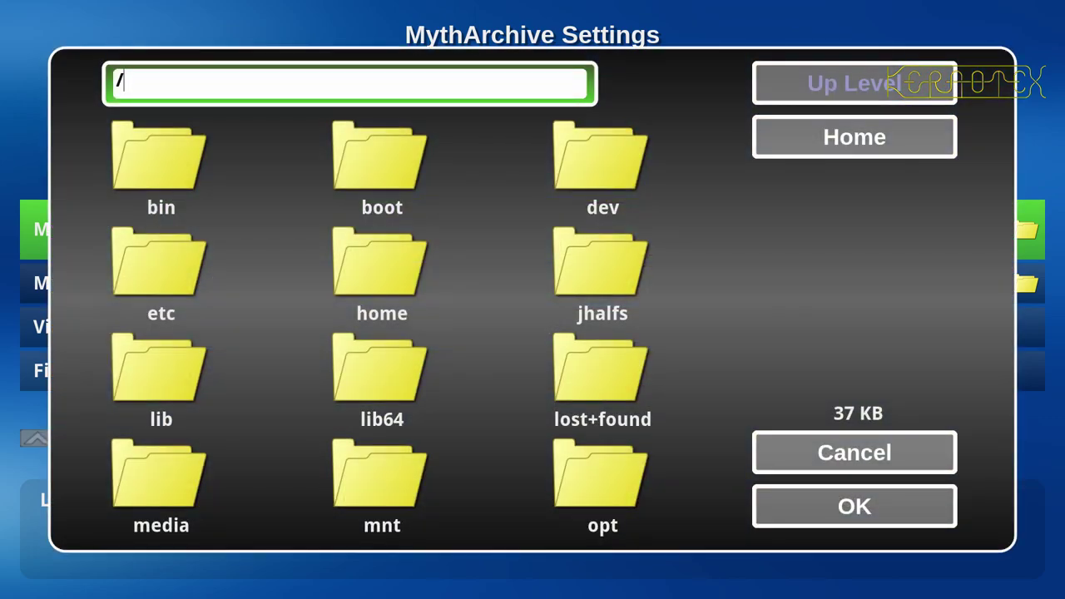
key(Down)
key(Down)
key(Right)
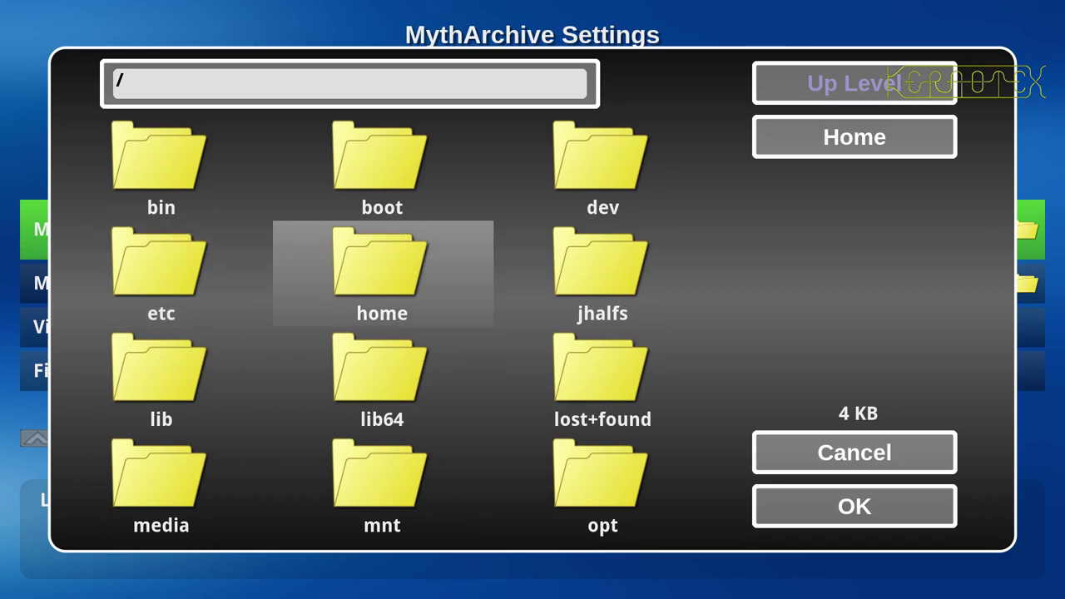
key(Return)
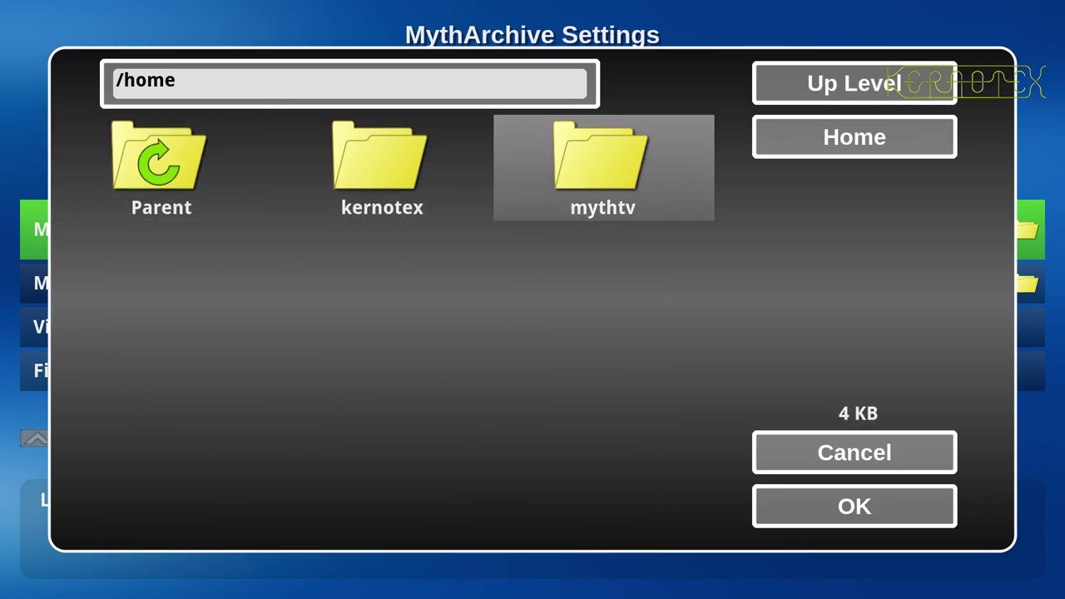
key(Return)
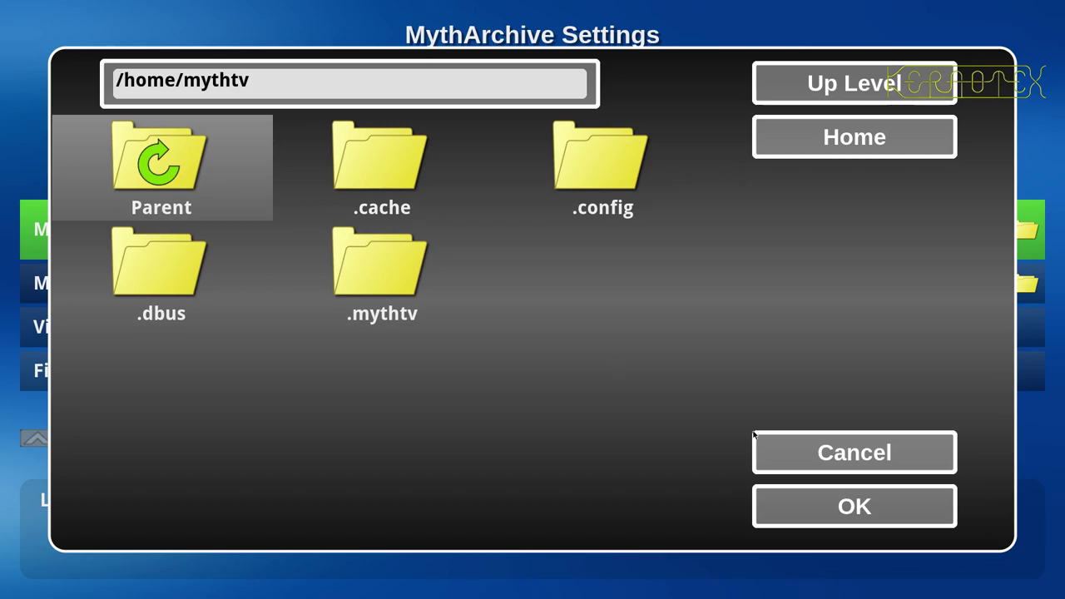
click(880, 521)
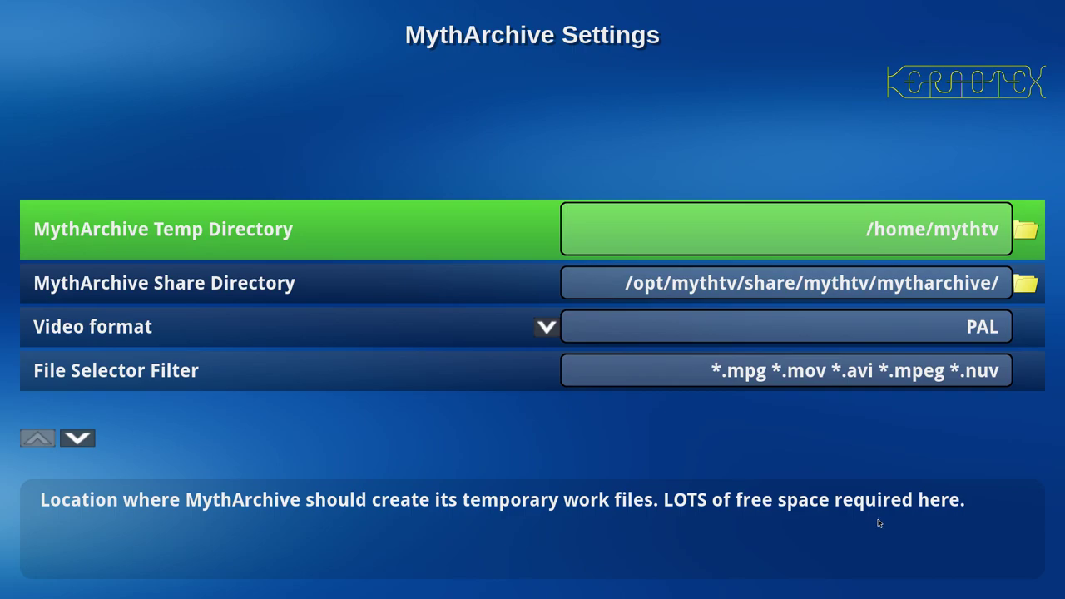
Save the MythArchive settings and return to the main menu
key(Escape)
key(Return)
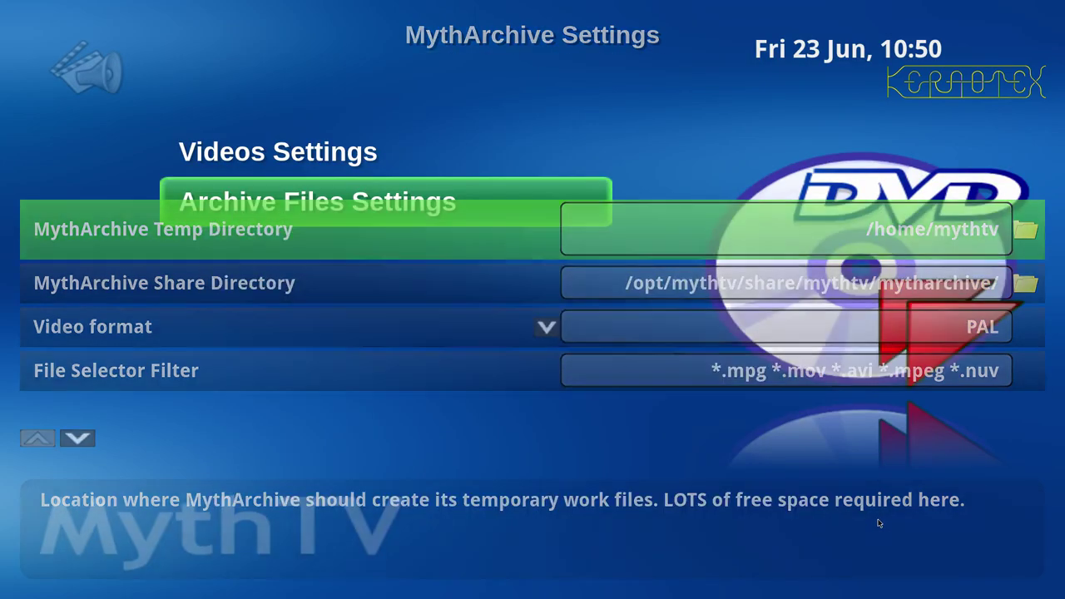
key(Escape)
key(Escape)
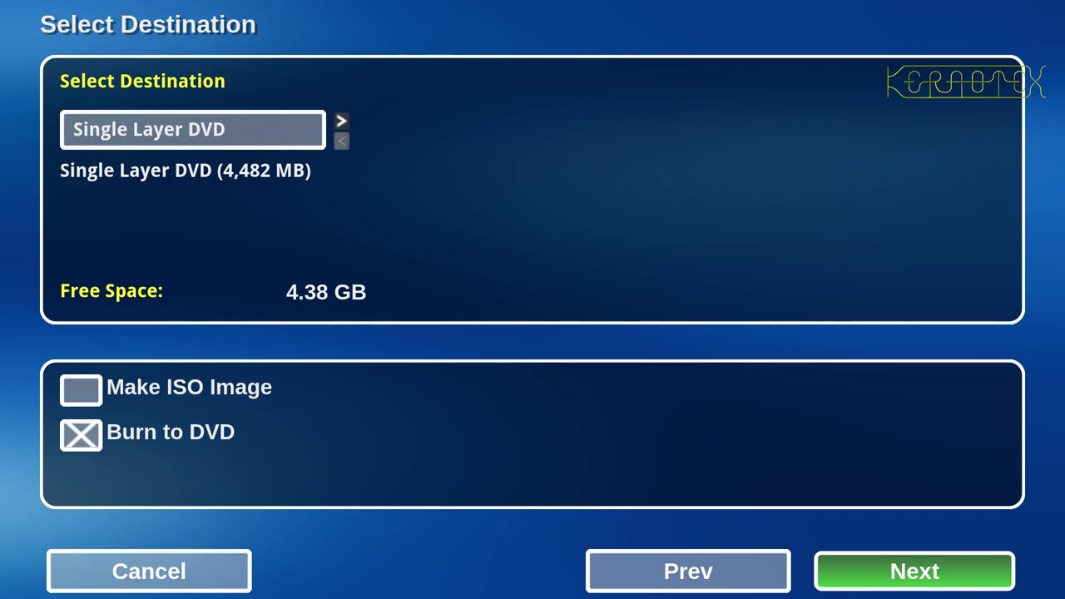
Set the archive wizard's destination type to File and move focus to Next
key(Down)
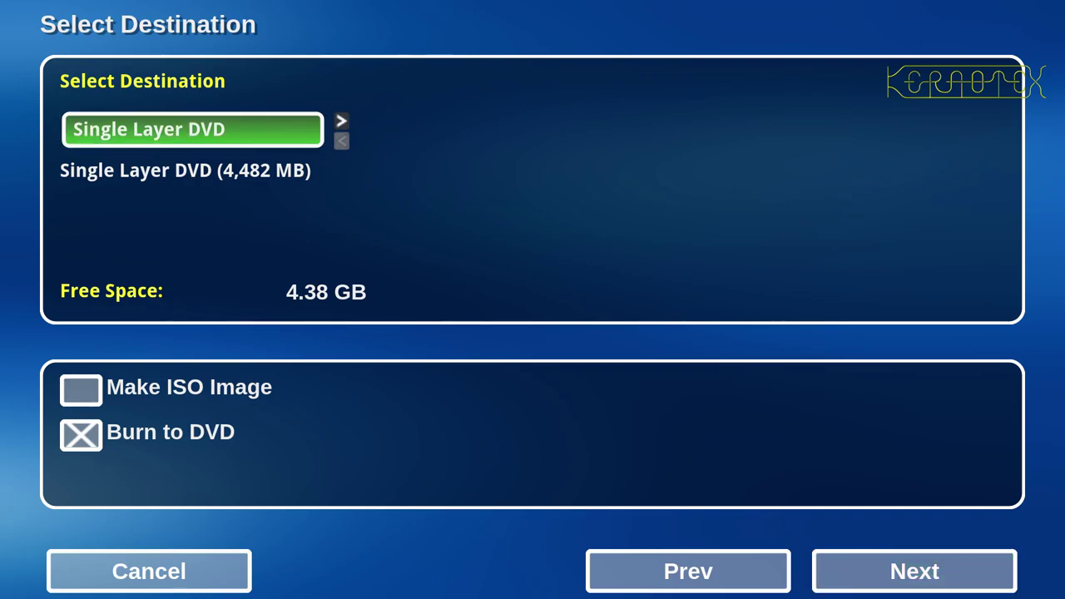
key(Right)
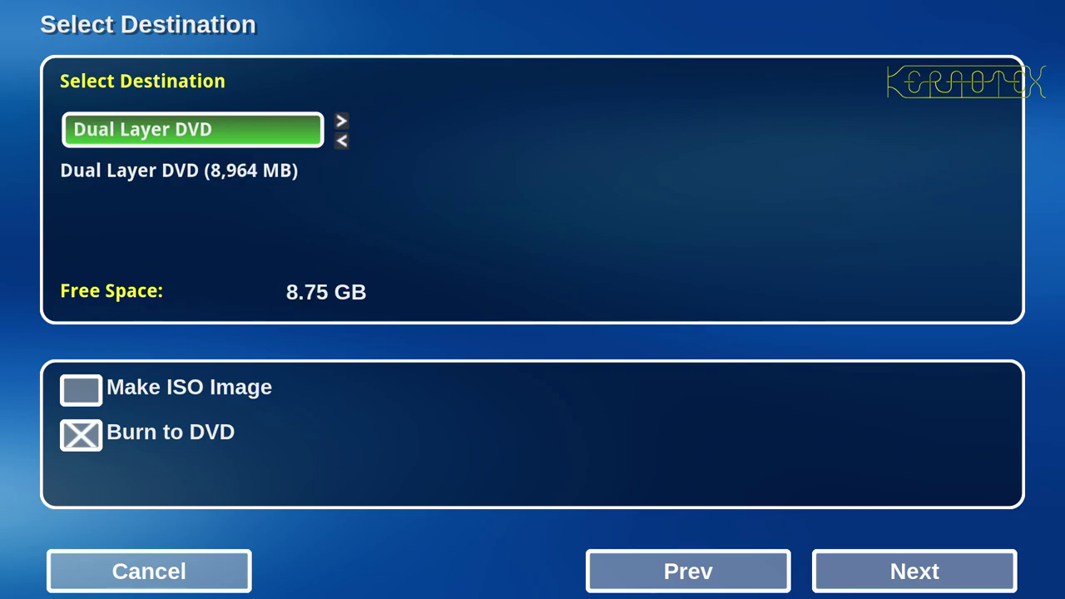
key(Right)
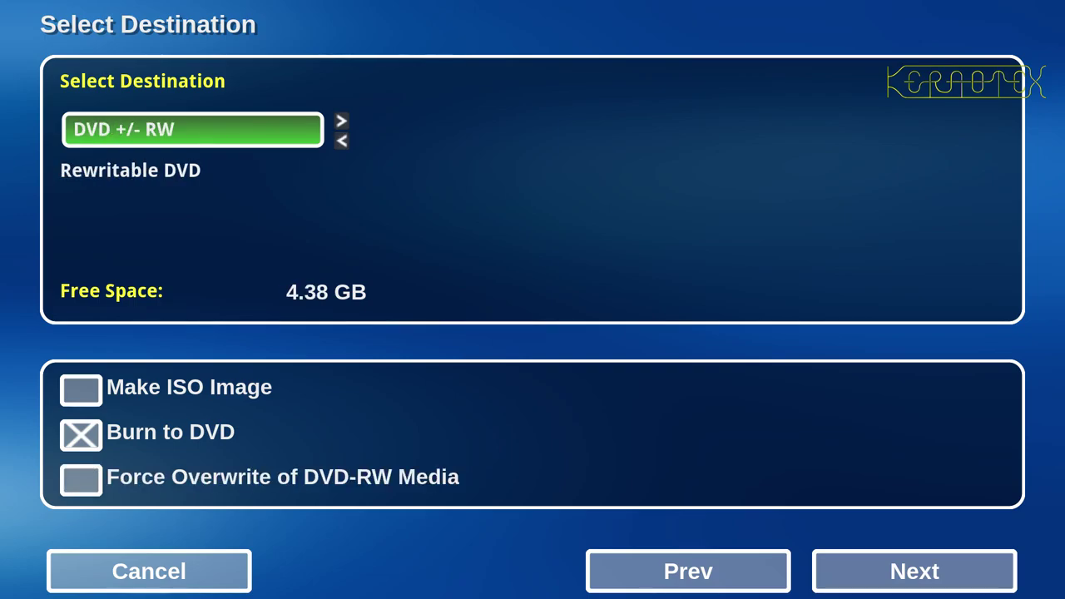
key(Right)
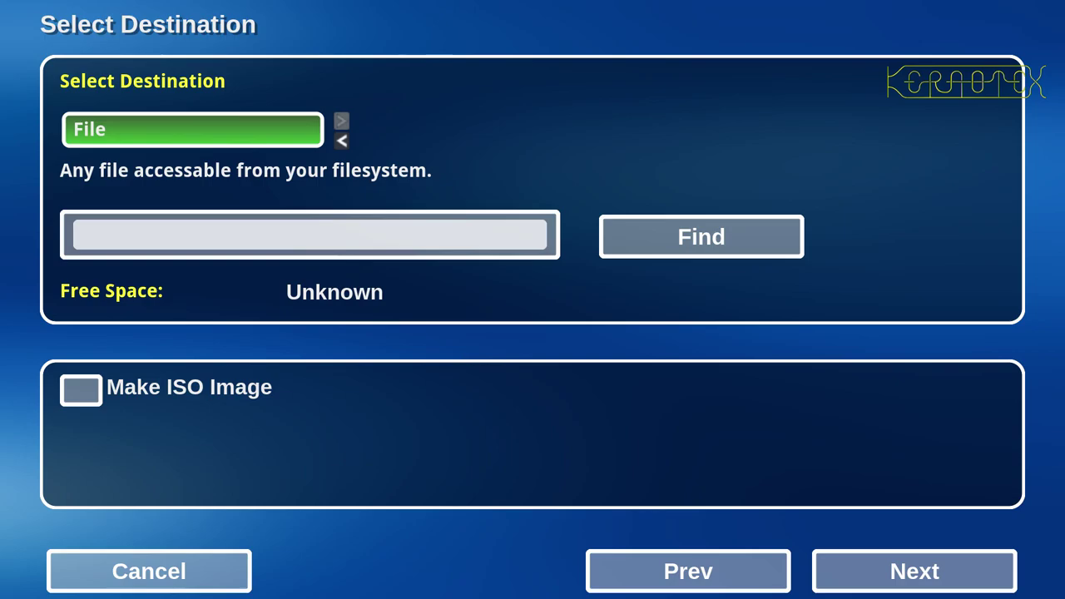
key(Down)
key(Down)
key(Down)
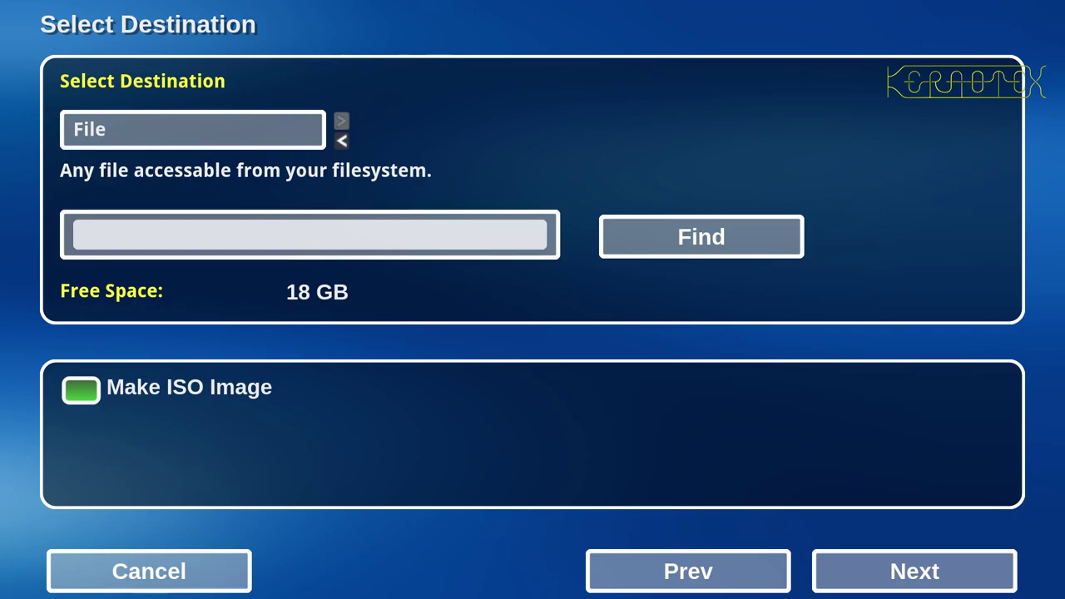
key(Down)
key(Right)
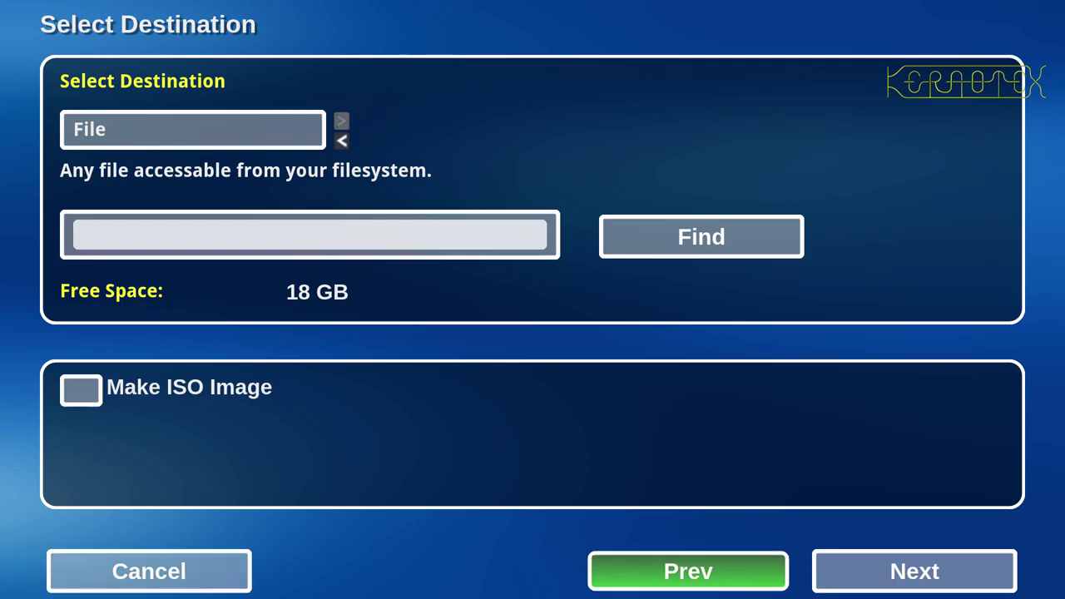
key(Right)
Add the Love Bites recording (23 Jun 23, 18 MB) as the item to archive
key(Return)
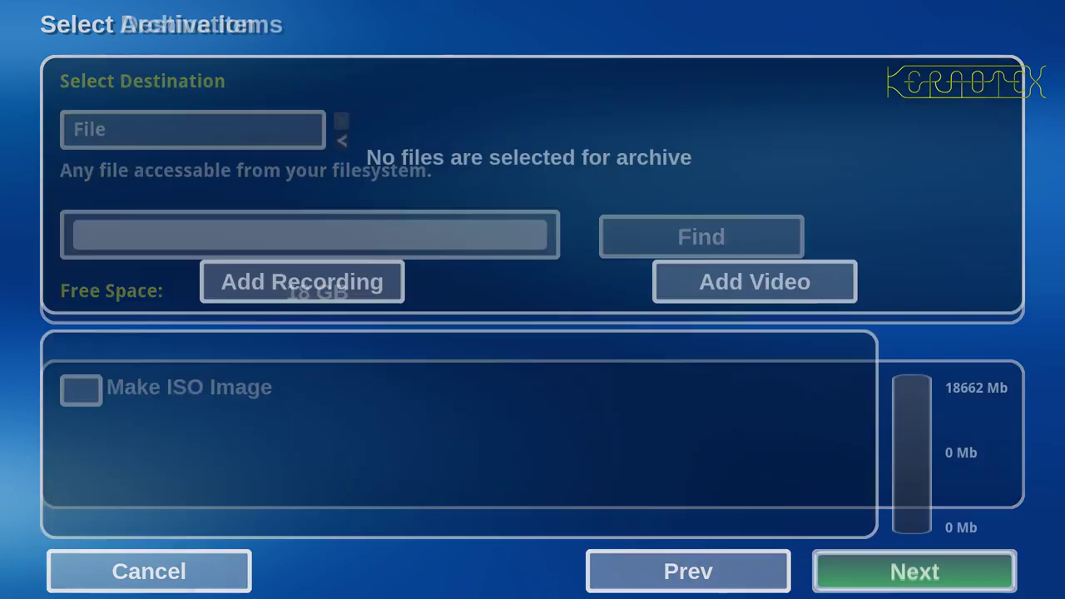
key(Up)
key(Up)
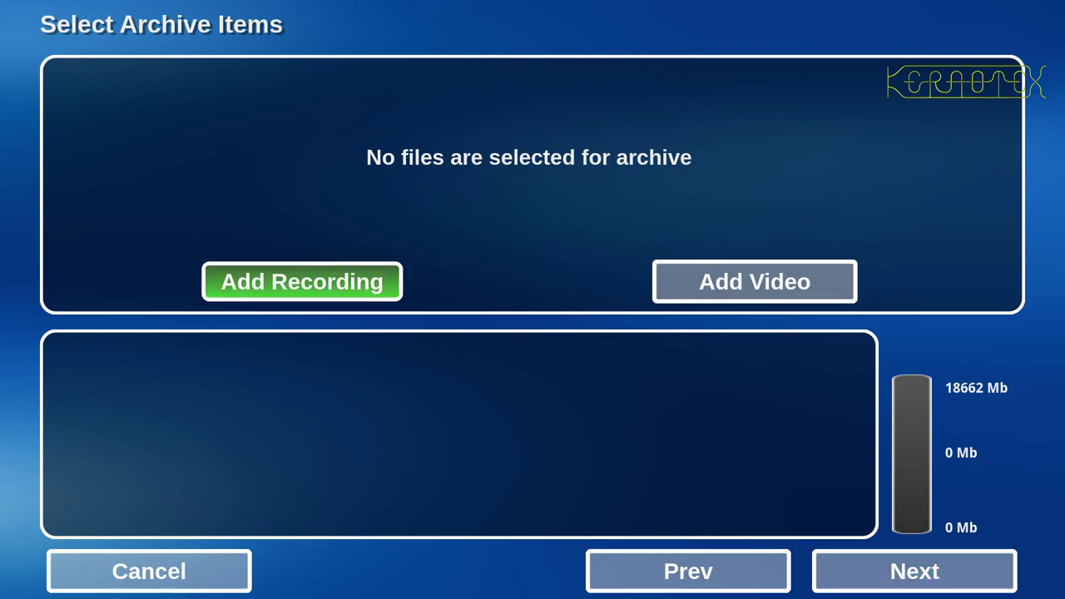
key(Return)
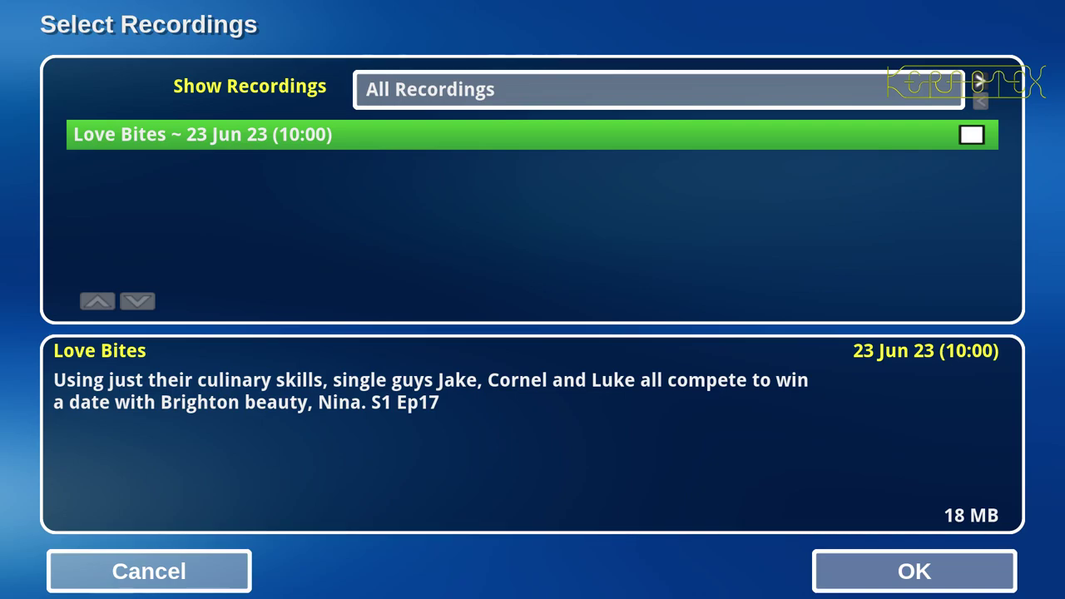
key(Return)
click(149, 571)
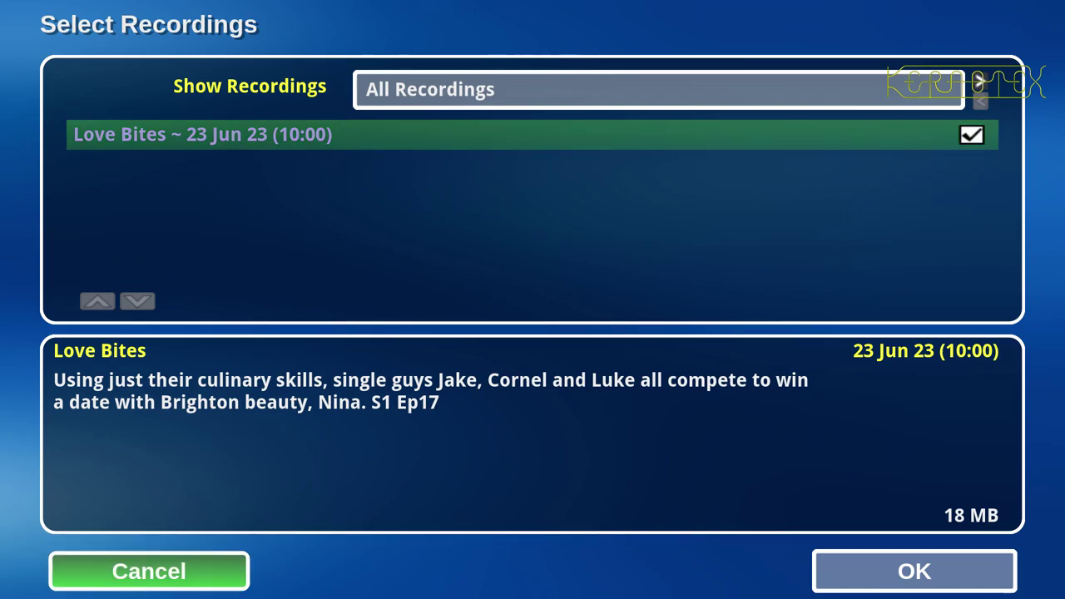
key(Right)
key(Return)
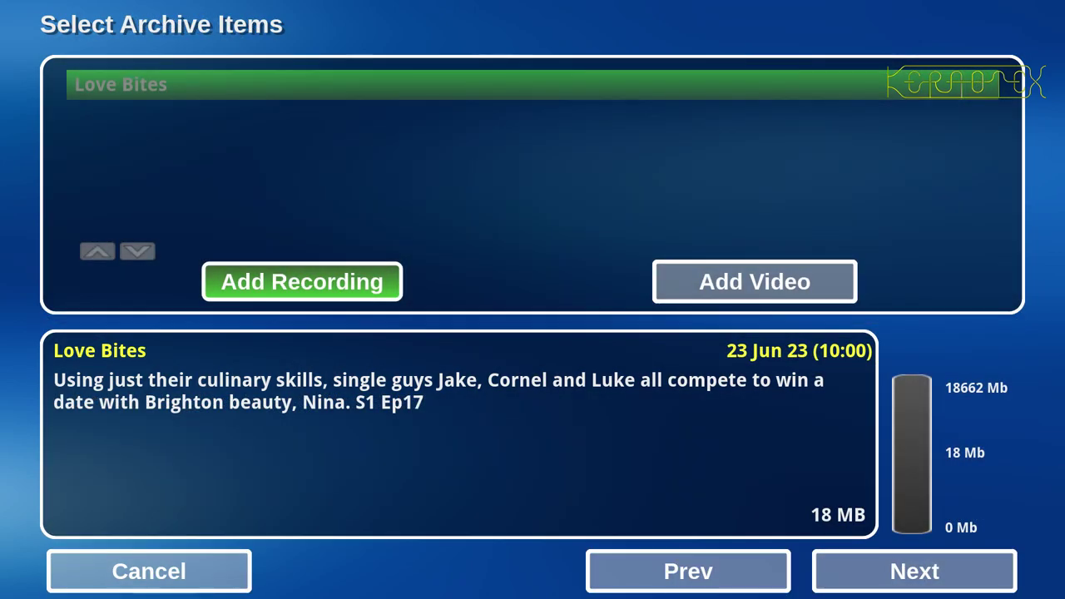
key(Right)
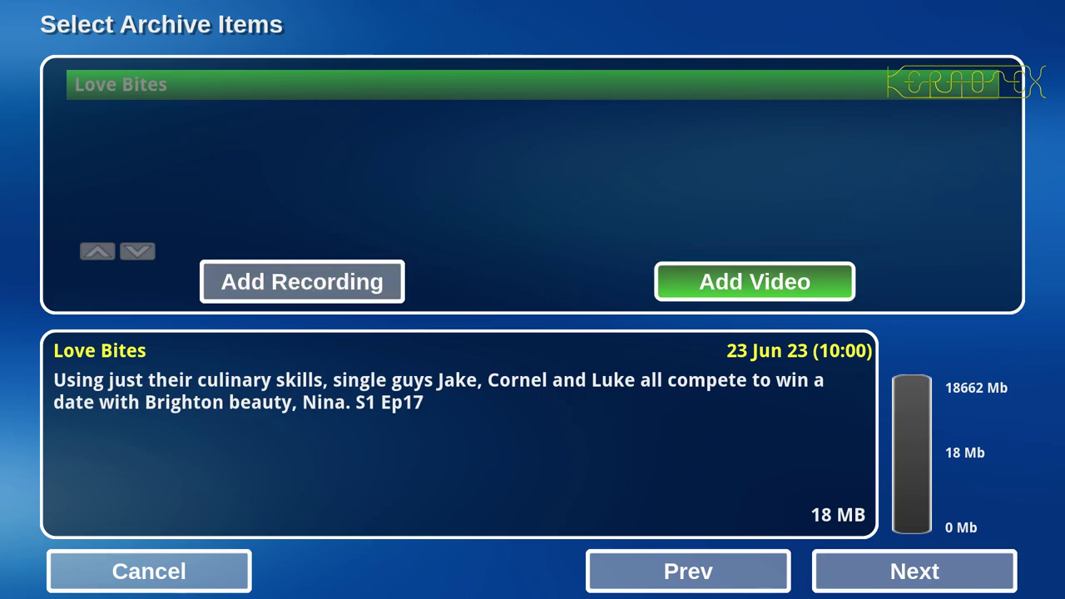
key(Left)
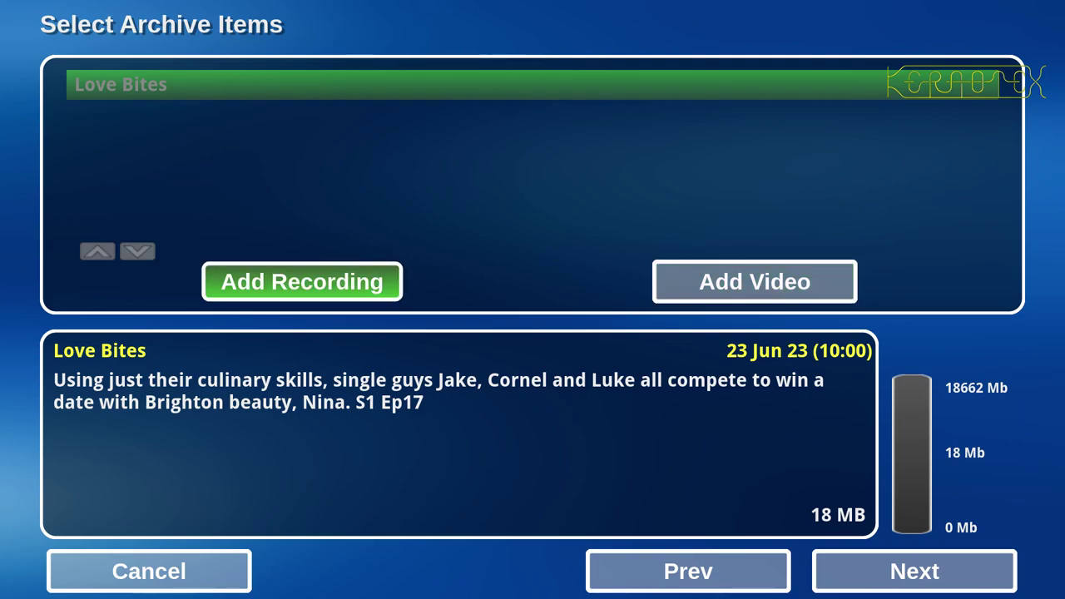
key(Right)
key(Right)
key(Right)
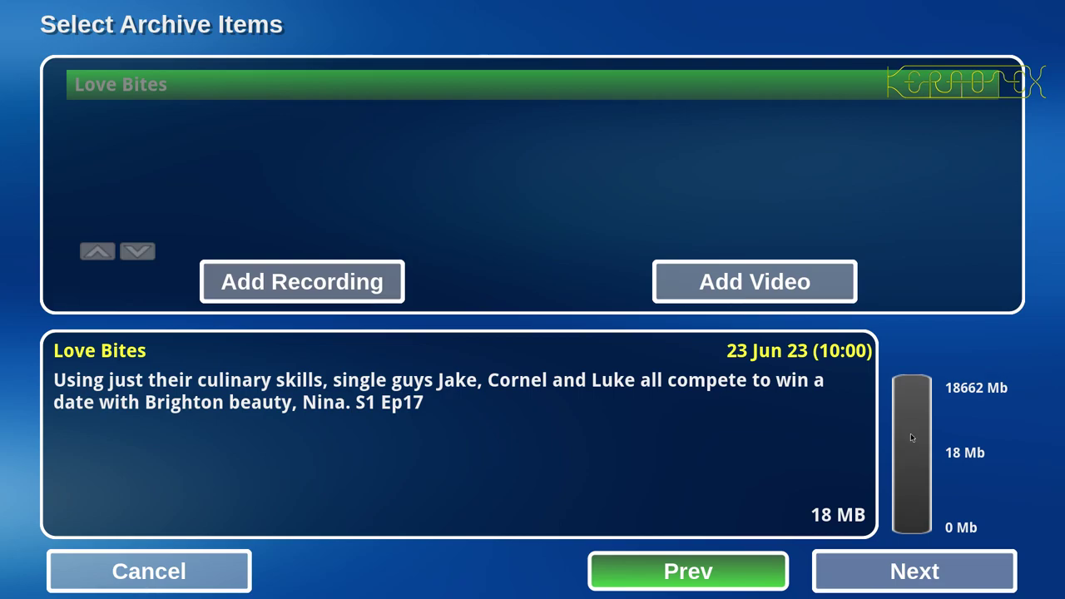
Run the native archive job for Love Bites, review its log, and exit
key(Right)
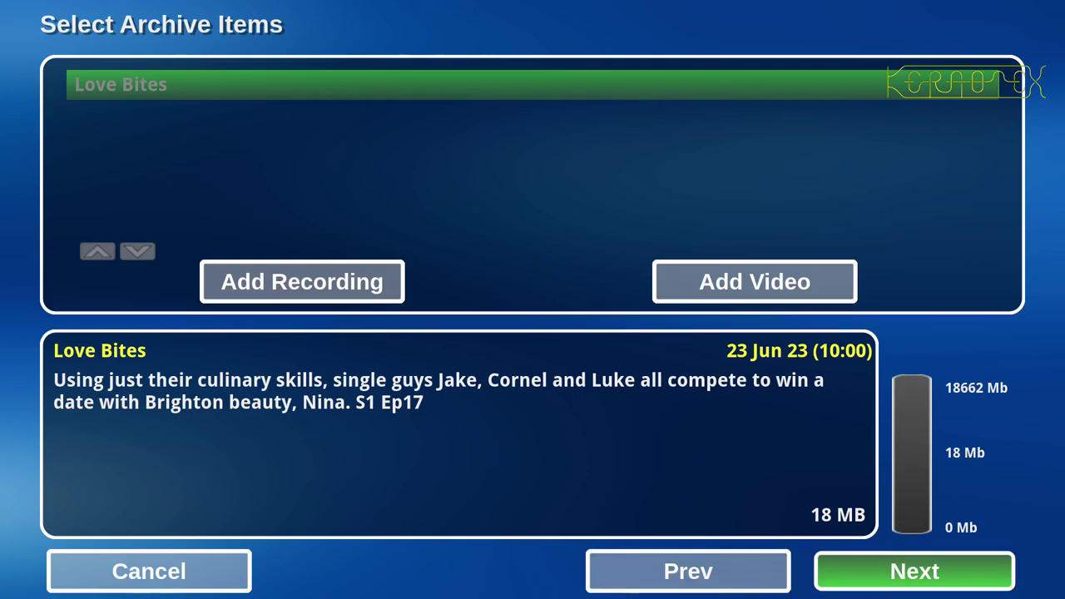
key(Return)
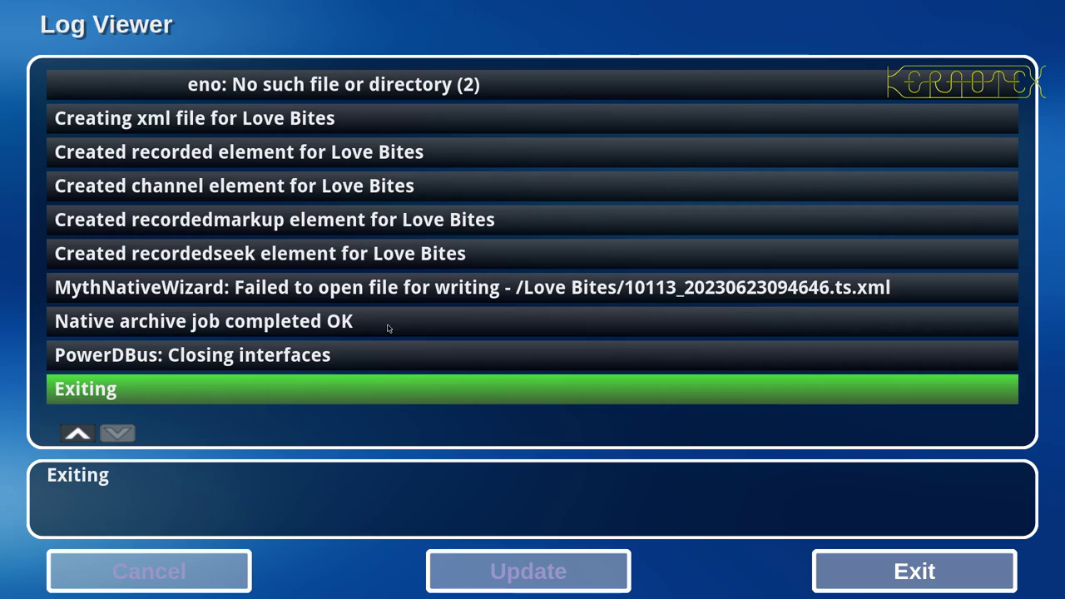
key(Down)
key(Return)
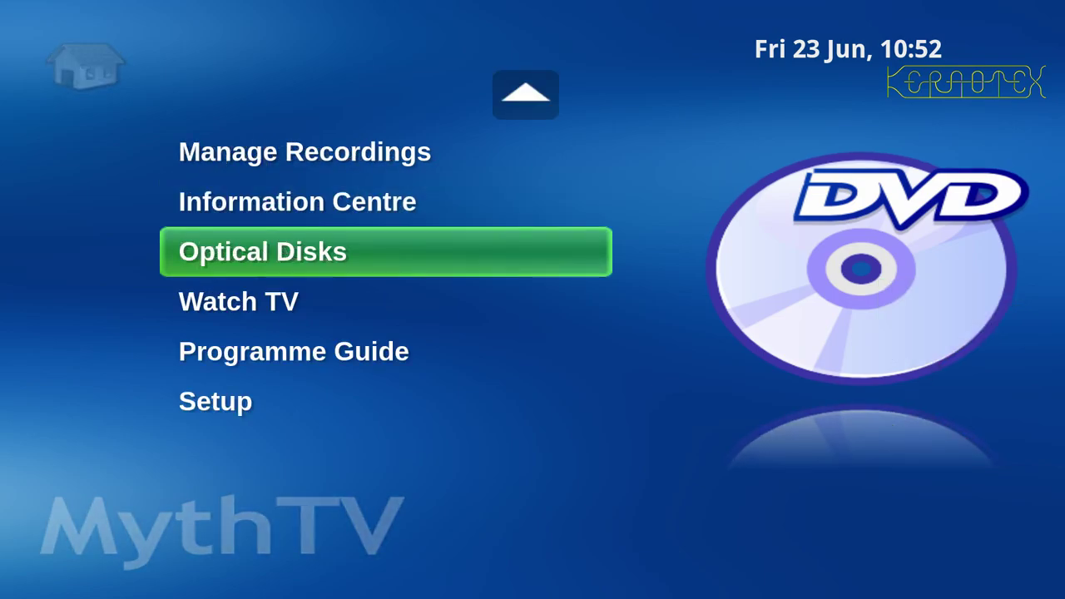
key(Up)
key(Up)
key(Return)
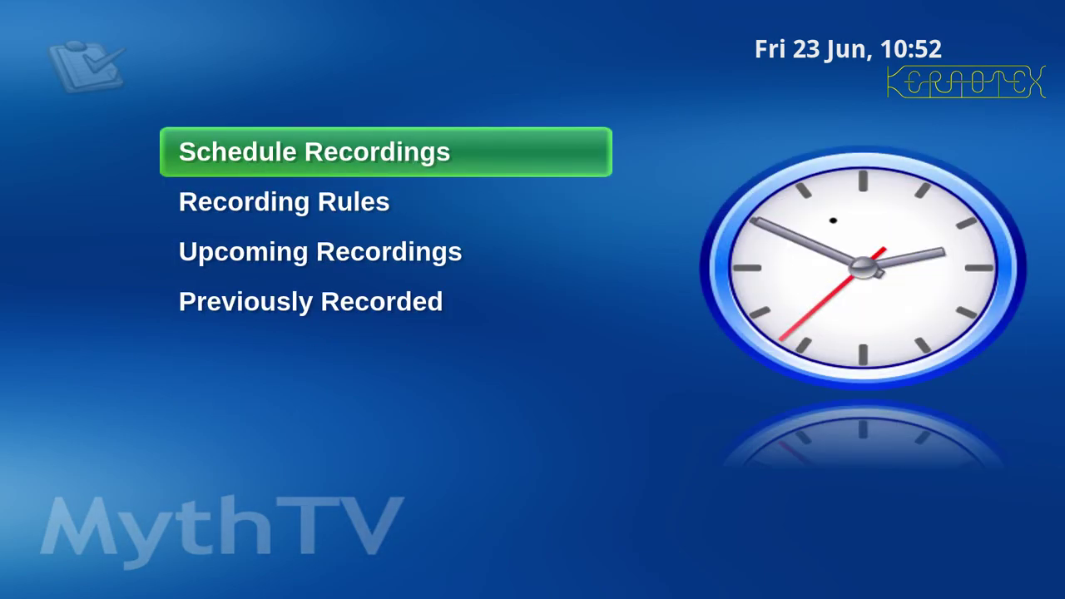
key(Escape)
key(Down)
key(Up)
key(Up)
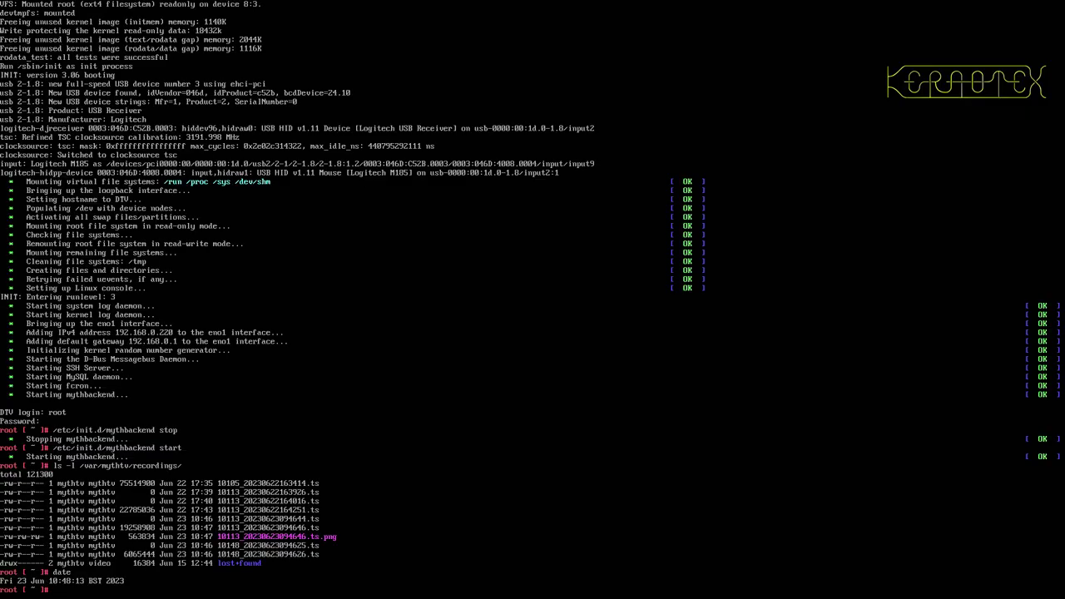
Switch to the mythtv user with su - mythtv and list its home folder
text(su - mythtv)
key(Return)
text(ls -l)
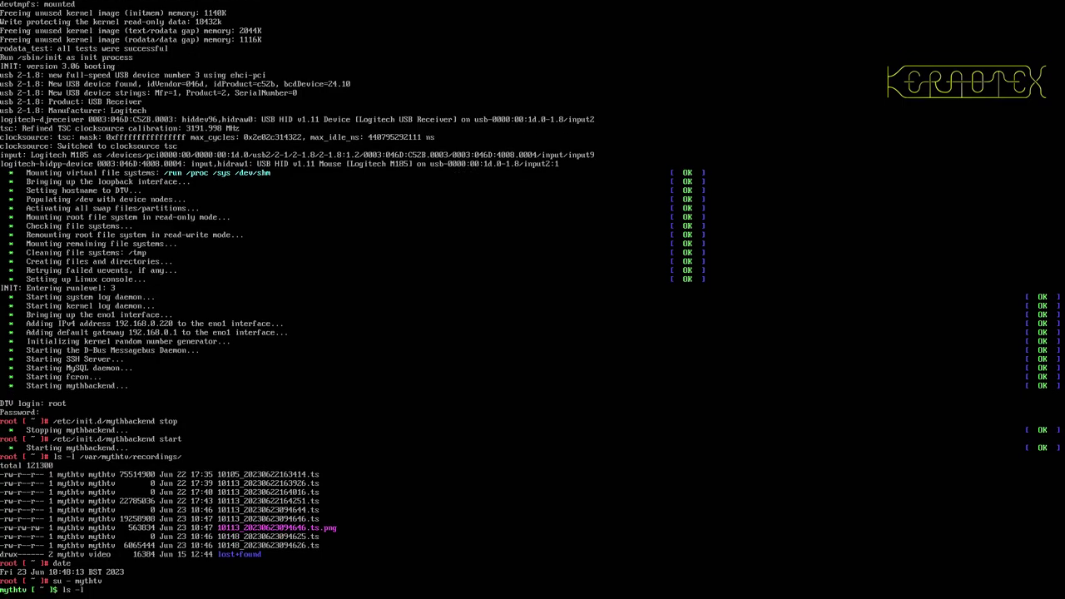
key(Return)
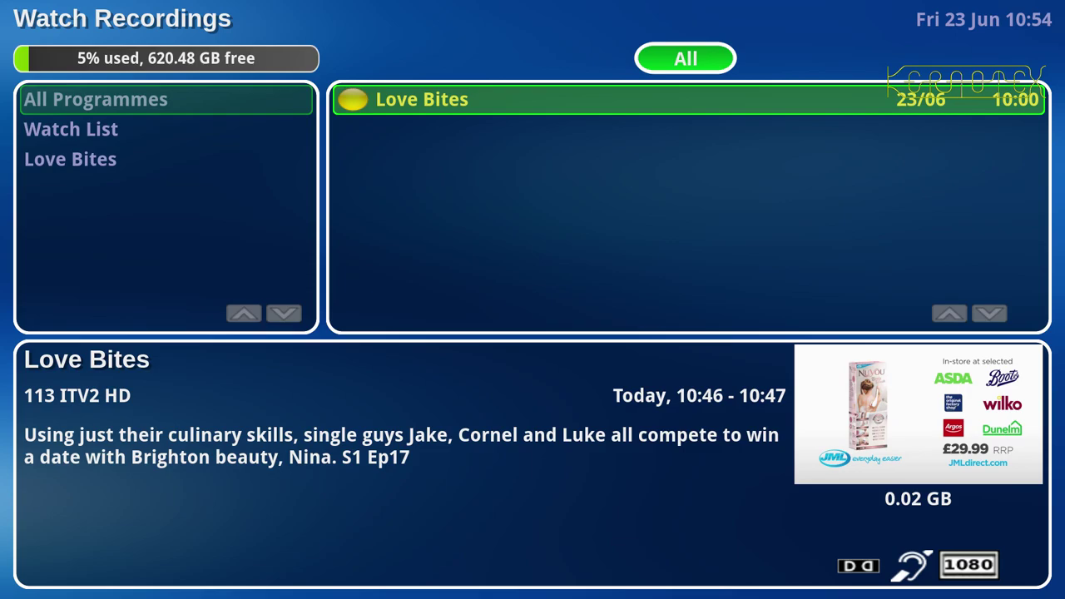
Leave Watch Recordings and set the archive File destination to /home/mythtv in Create Archive
key(Escape)
key(Escape)
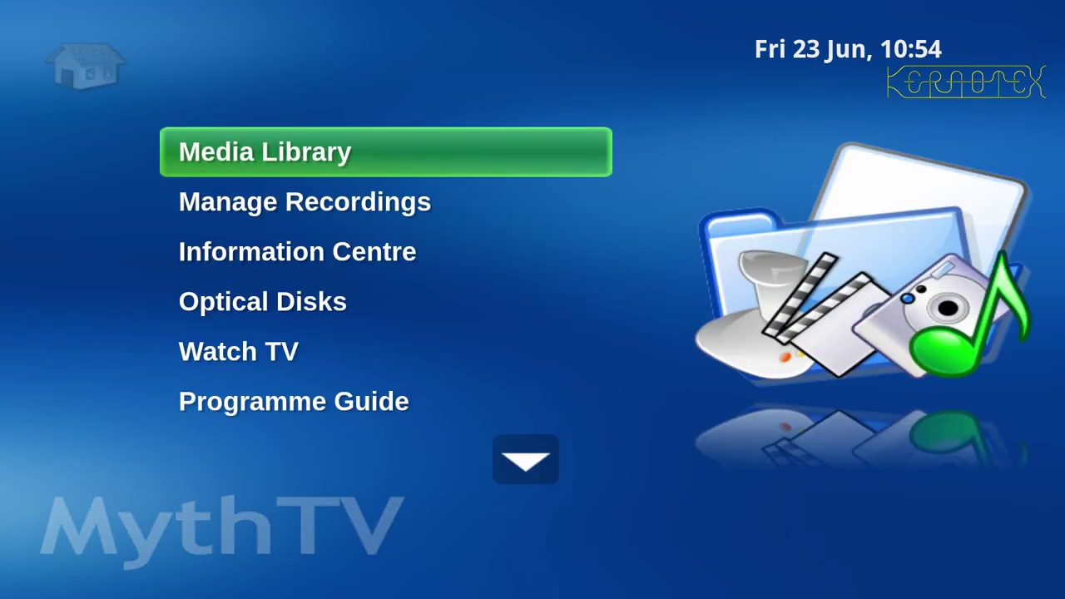
key(Down)
key(Down)
key(Down)
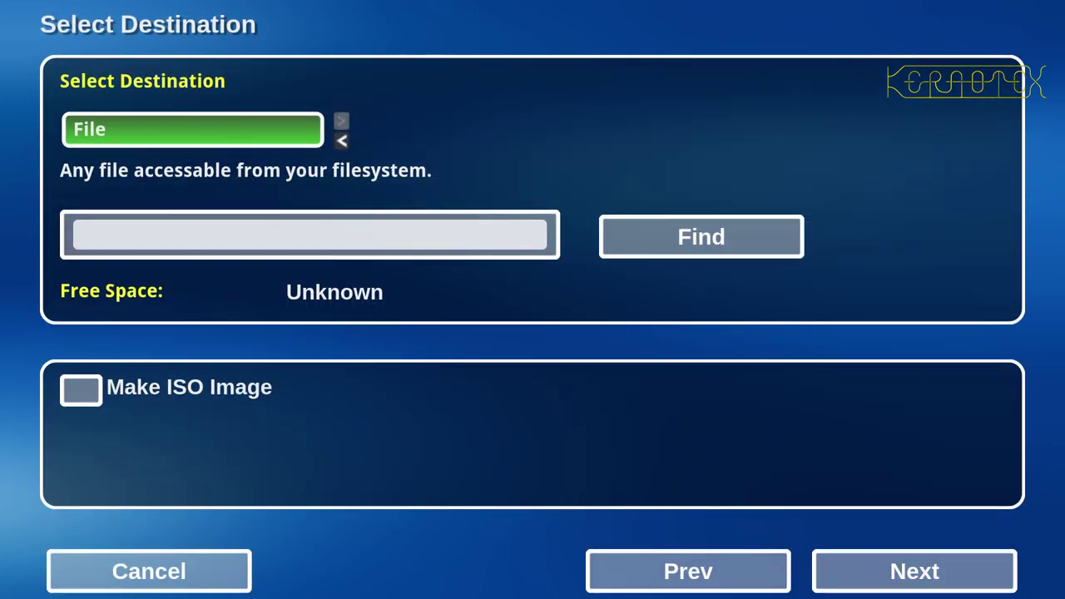
key(Down)
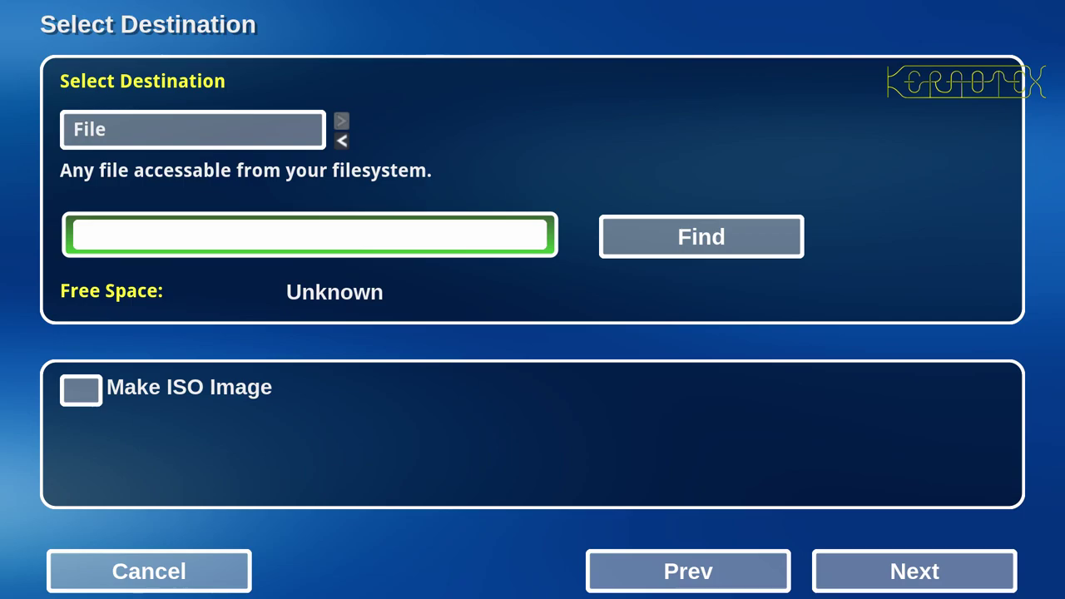
text(/home/mythtv)
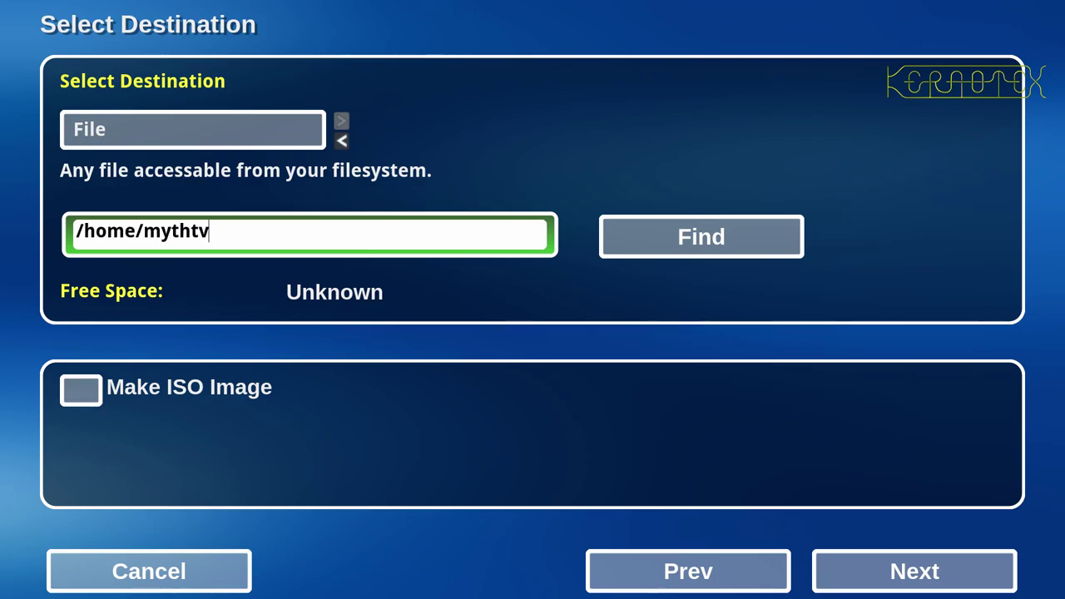
key(Down)
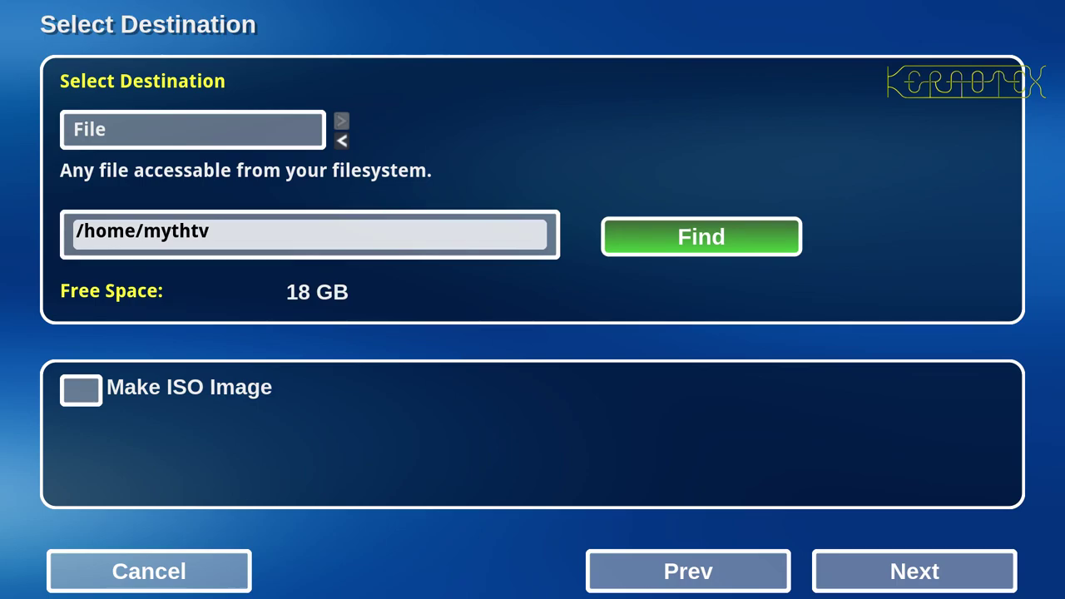
key(Down)
key(Down)
key(Right)
key(Right)
Add the Love Bites recording to the archive items list
key(Return)
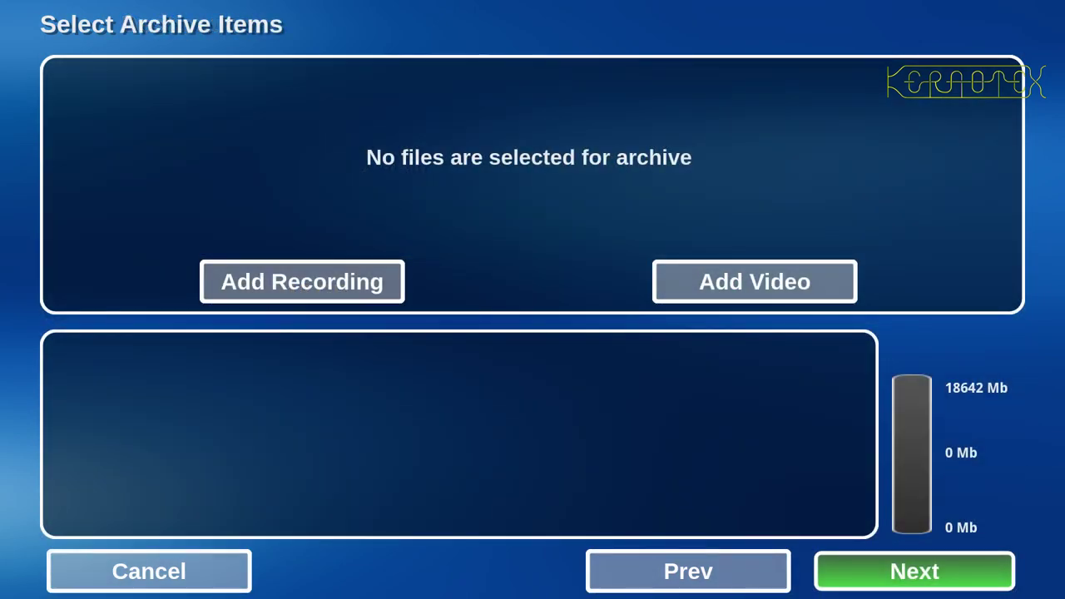
key(Up)
key(Return)
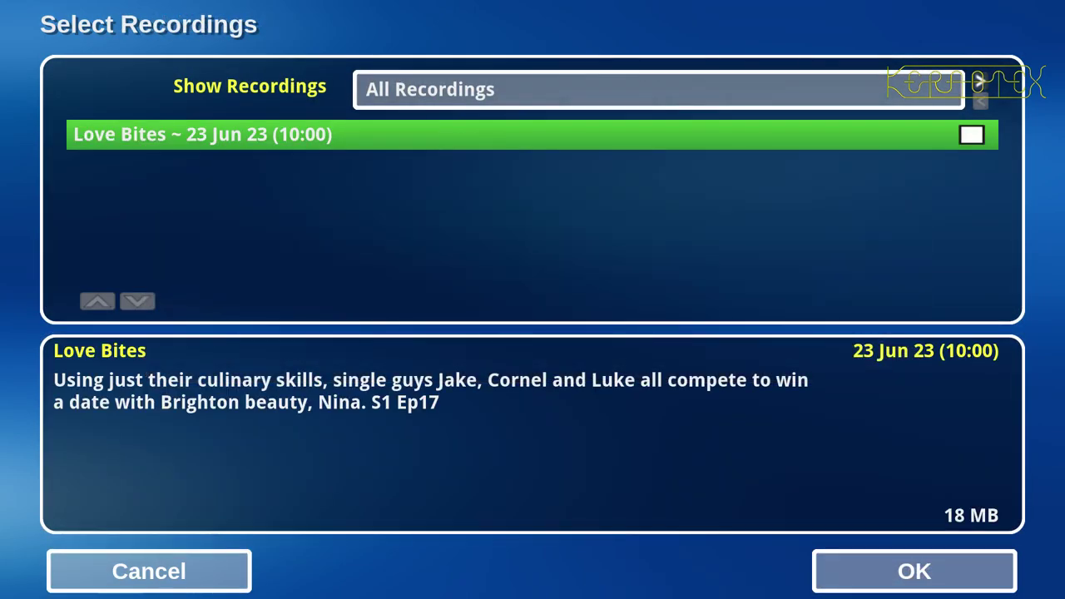
key(Return)
key(Down)
key(Right)
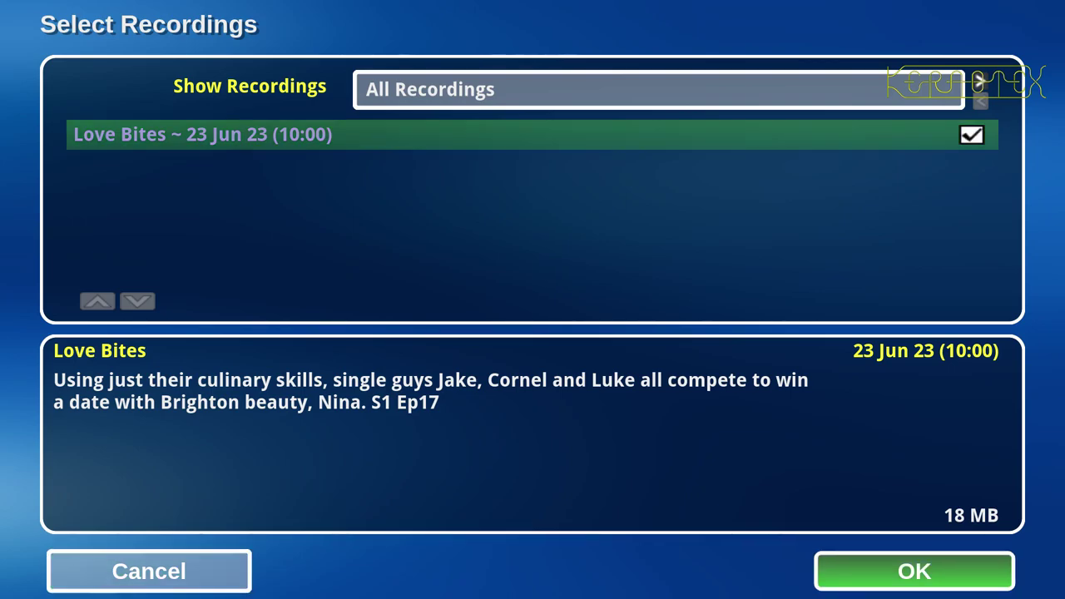
key(Return)
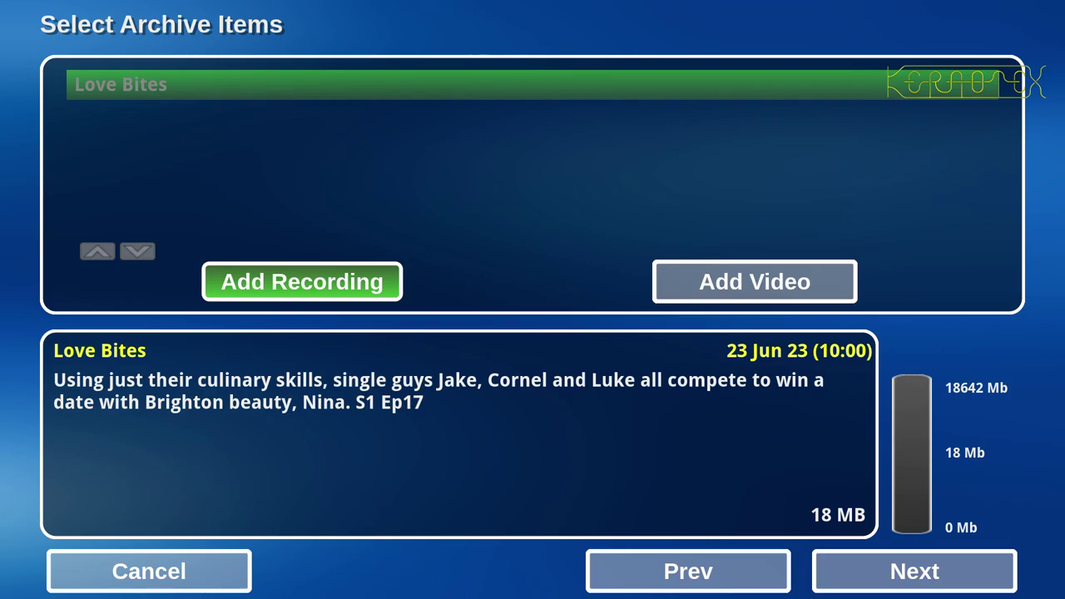
Advance the wizard to run the Love Bites archive job and show its log
key(Right)
key(Down)
key(Right)
key(Right)
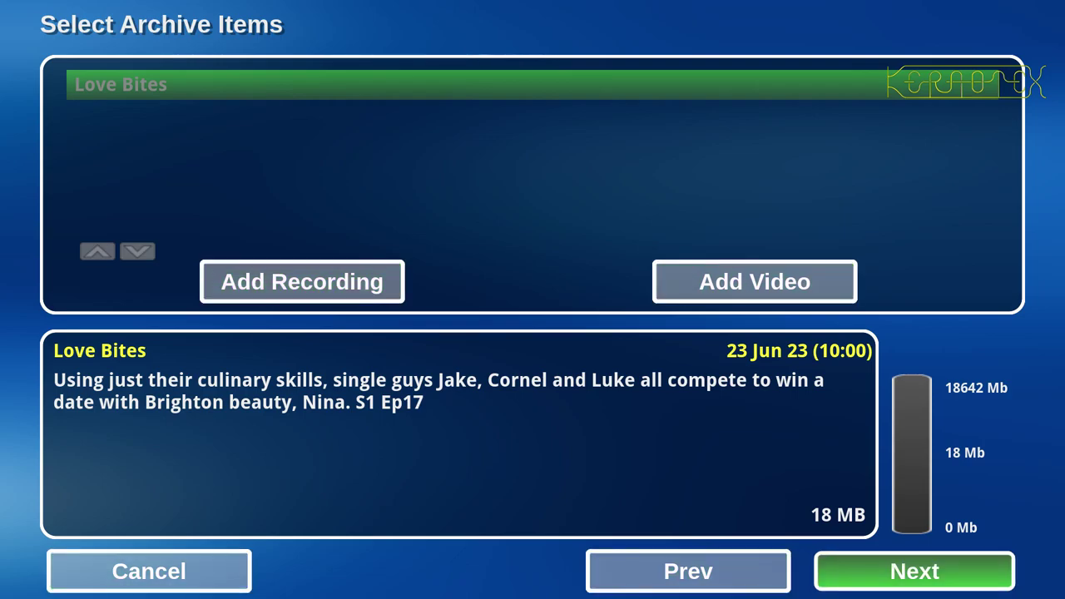
key(Return)
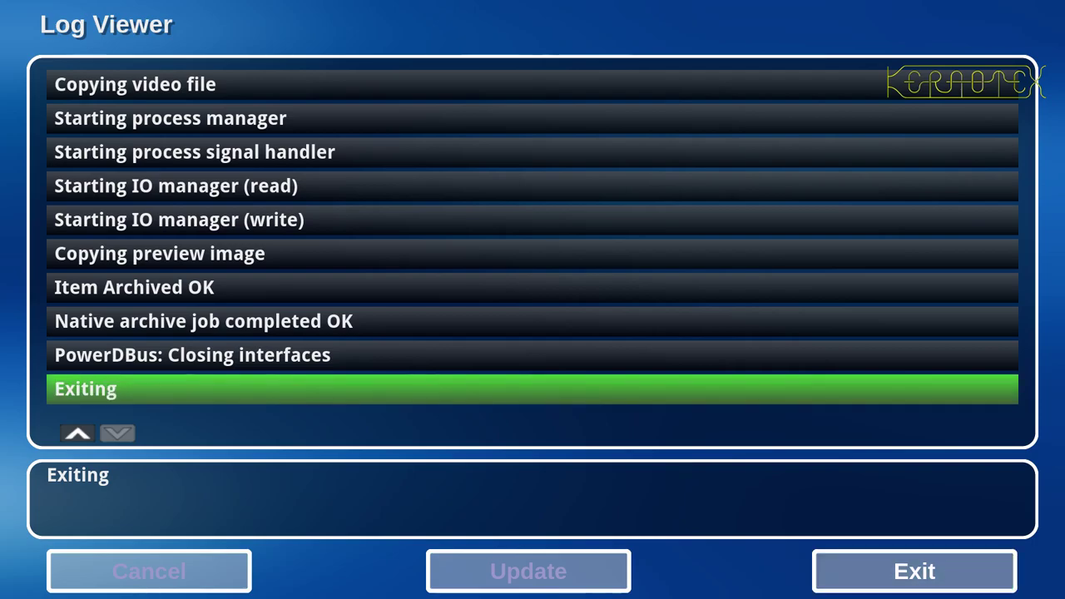
Exit the Log Viewer after Item Archived OK and return to the main menu
key(Down)
key(Return)
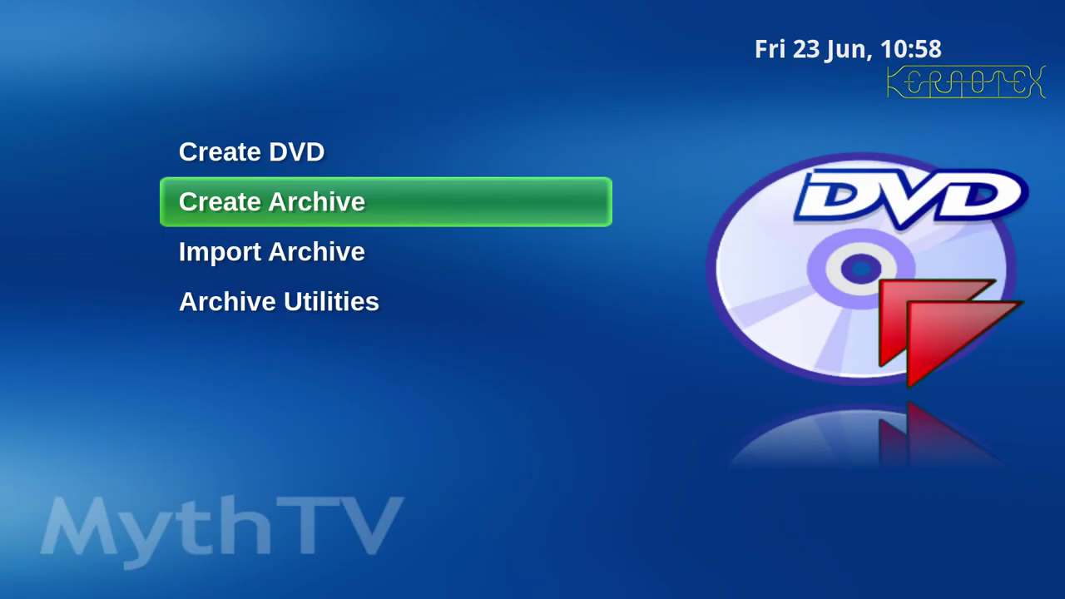
key(Escape)
key(Escape)
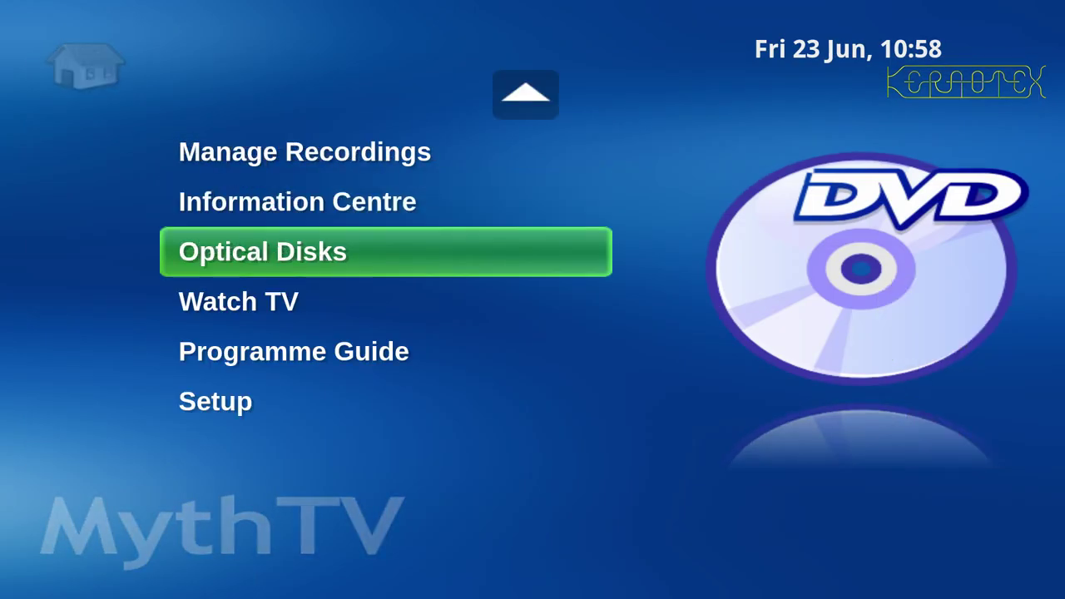
key(Escape)
key(Escape)
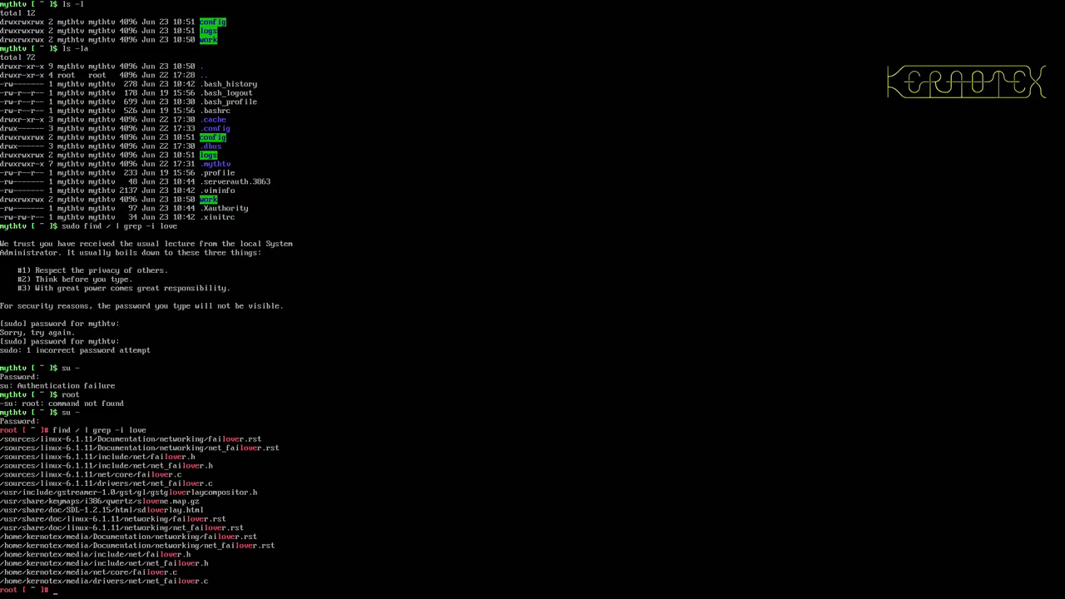
Switch to the mythtv user with su - mythtv and list its home folder with ls -l
text(mythtv)
key(Return)
text(ls -l)
key(Return)
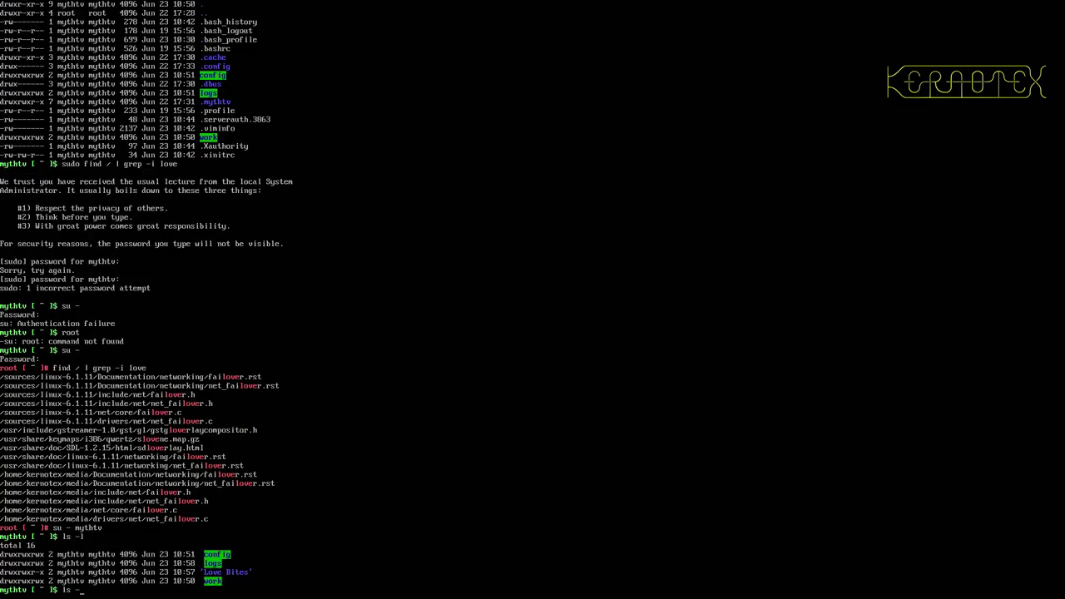
List the Love Bites folder's contents with ls -l Love\ Bites/
text(ls -l L)
key(Tab)
key(Return)
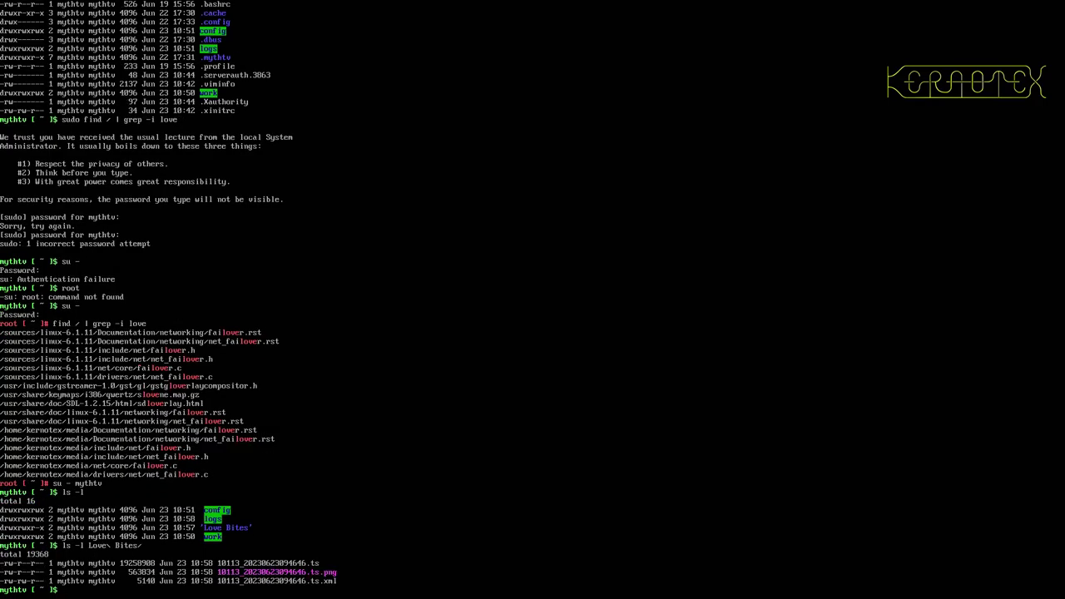